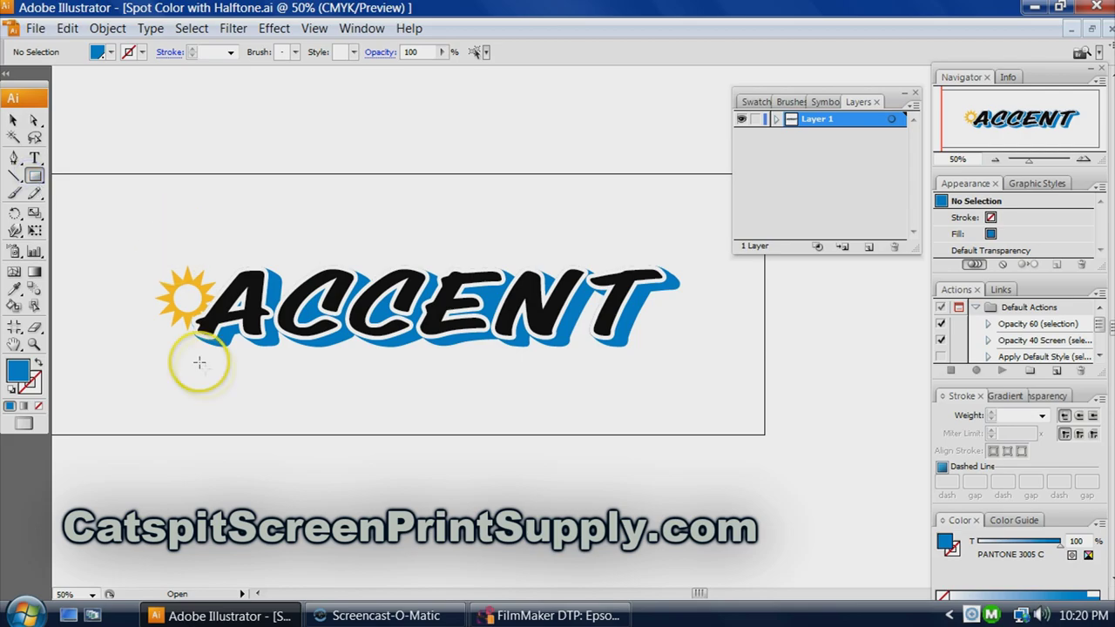
- Draw a rectangle below the ACCENT logo and fill it with neutral grey
{"action": "left_click_drag", "start_coordinate": [181, 372], "coordinate": [704, 473]}
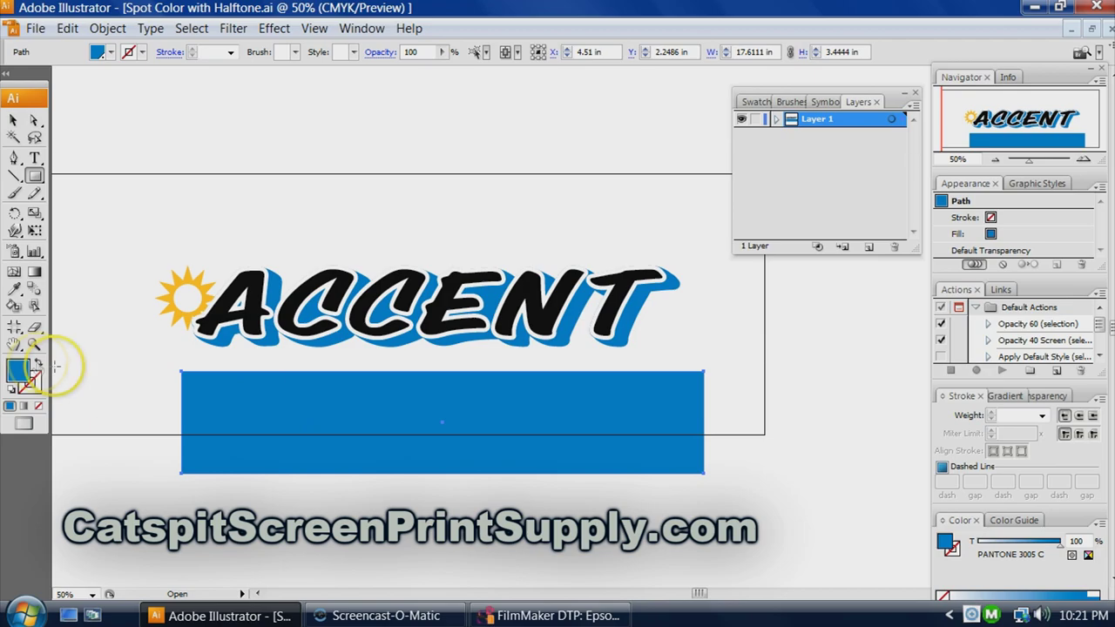
{"action": "left_click", "coordinate": [25, 389]}
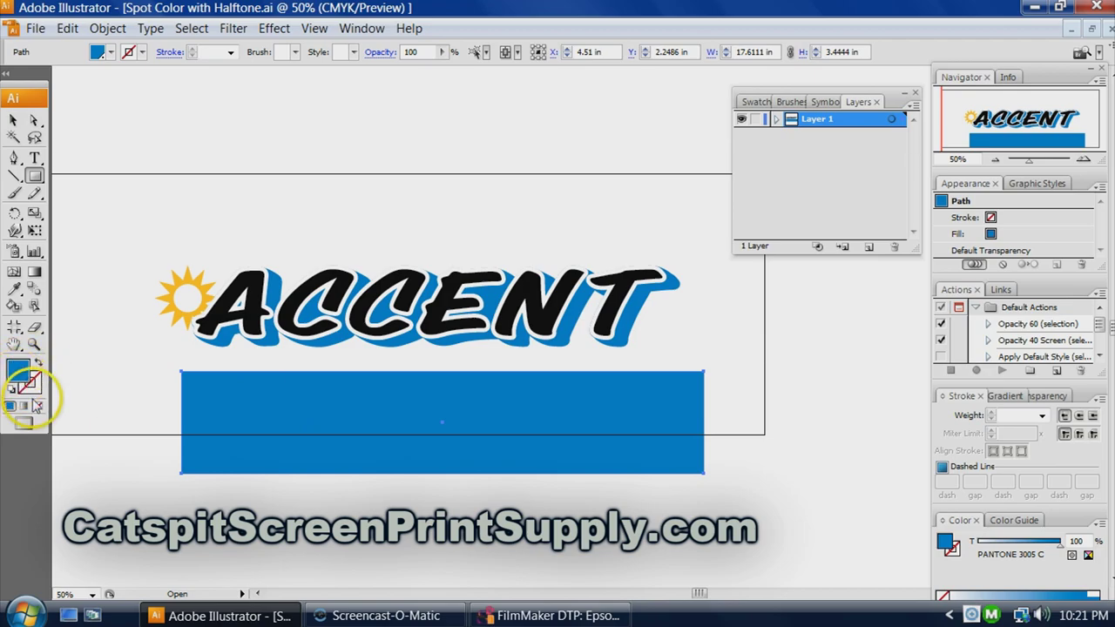
{"action": "left_click", "coordinate": [20, 372]}
{"action": "double_click", "coordinate": [20, 372]}
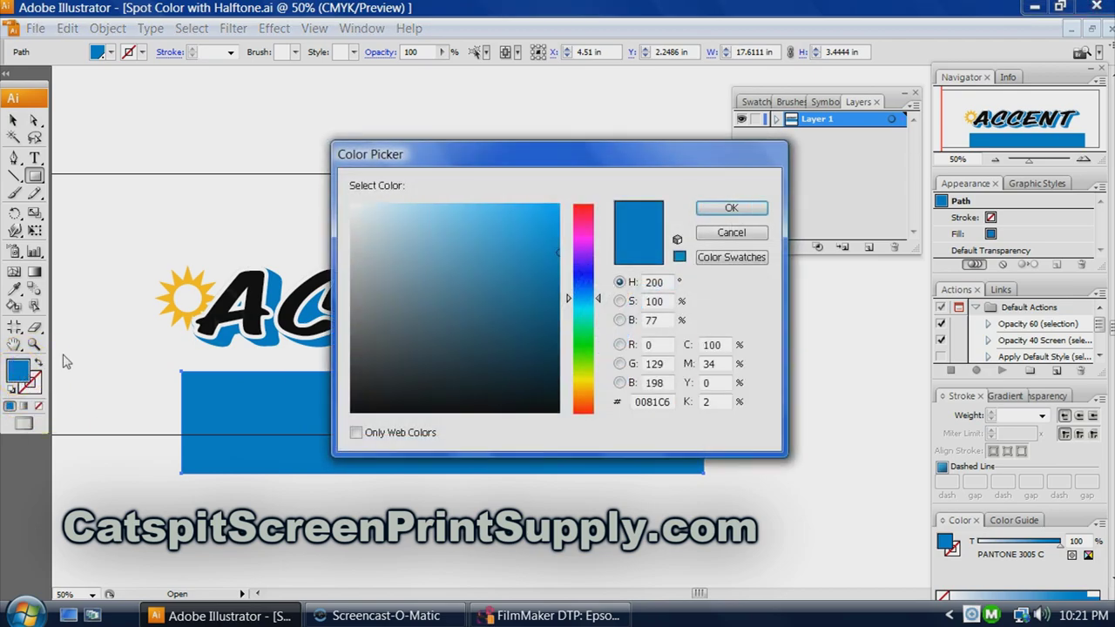
{"action": "left_click_drag", "start_coordinate": [351, 255], "coordinate": [352, 299]}
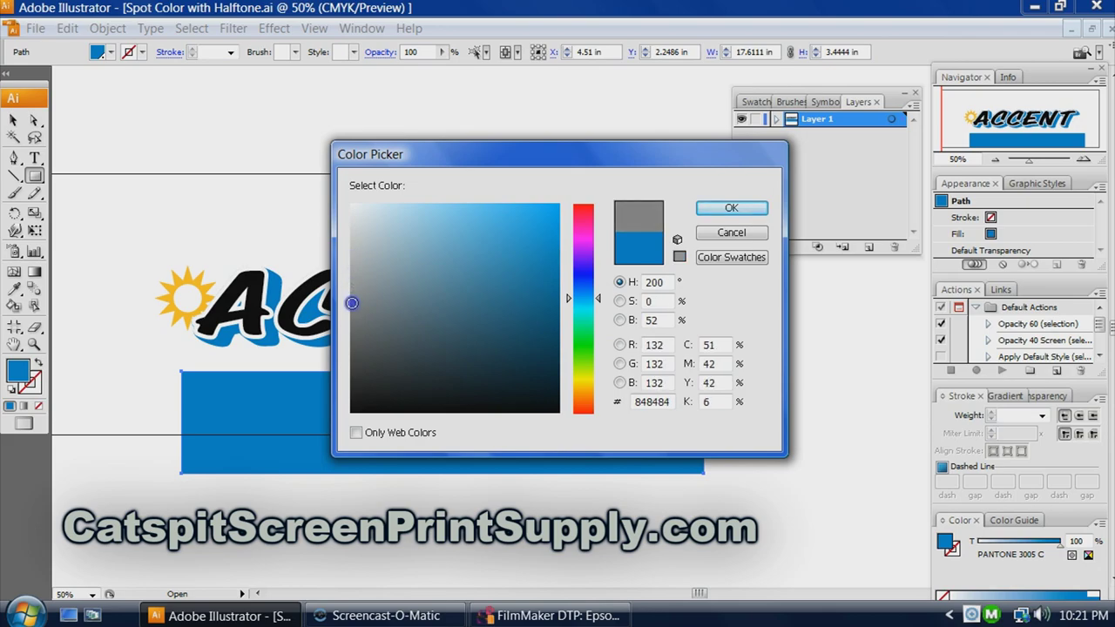
{"action": "left_click", "coordinate": [712, 209]}
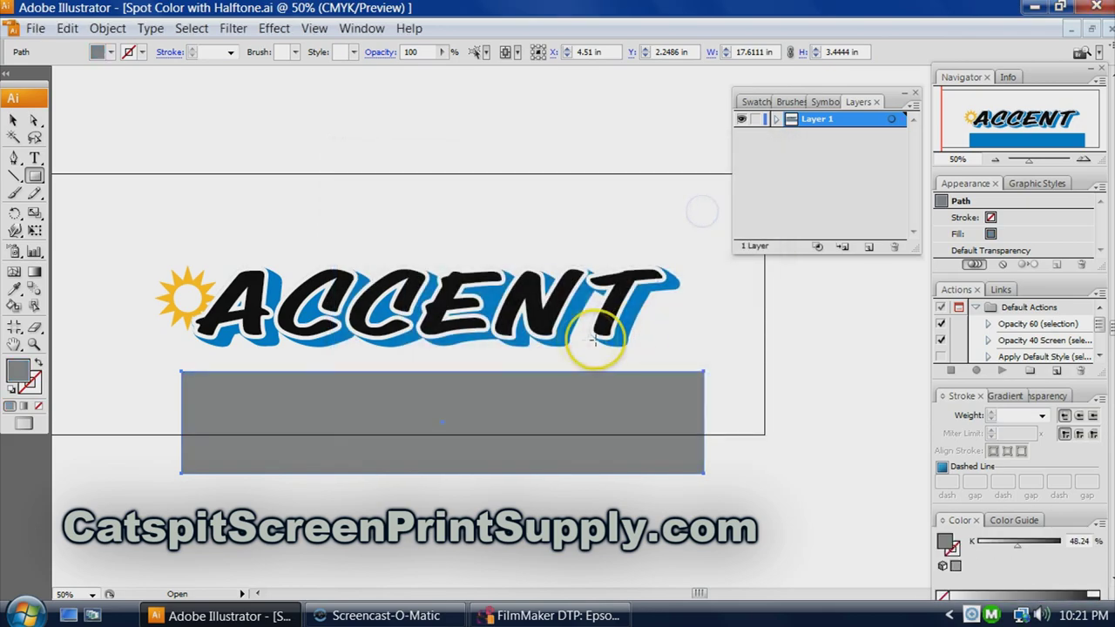
- Give the grey rectangle a black outline thickened to 7 pt
{"action": "double_click", "coordinate": [35, 384]}
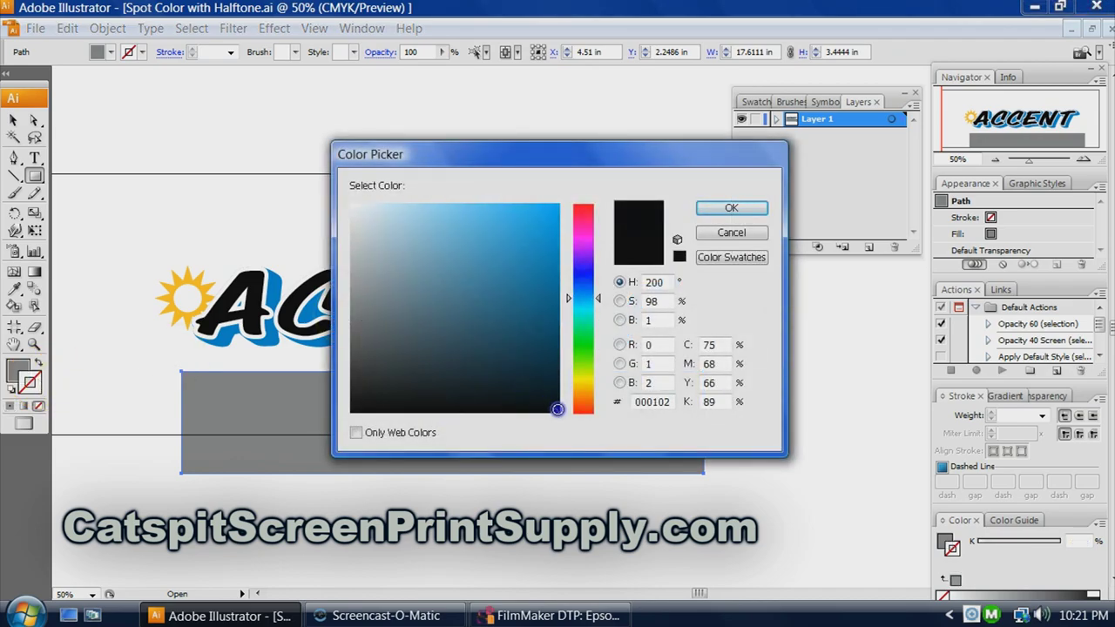
{"action": "left_click", "coordinate": [728, 209]}
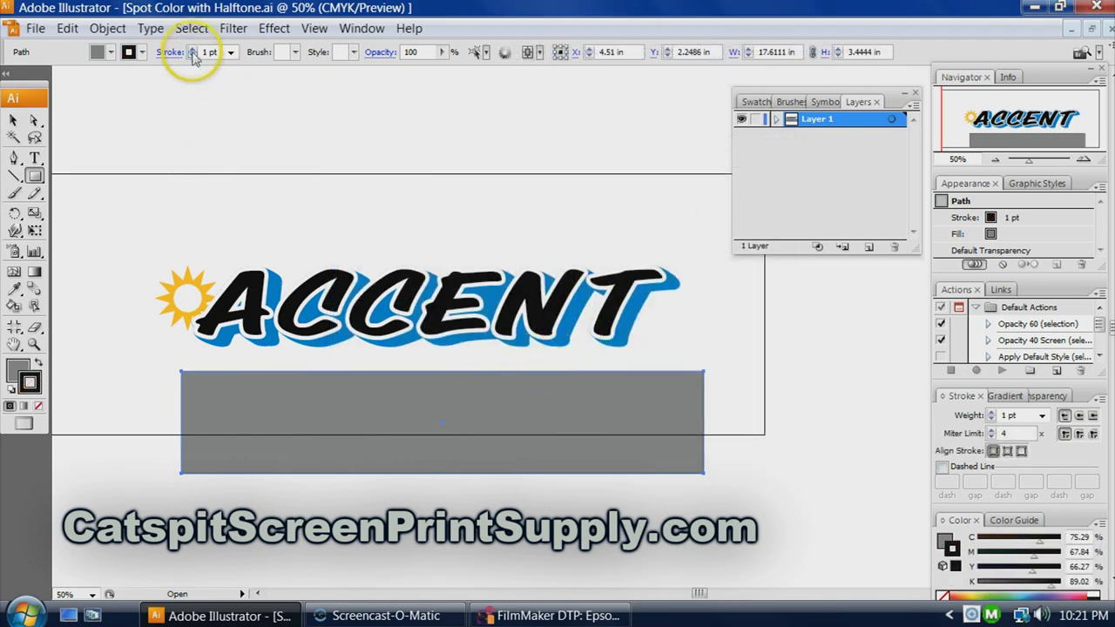
{"action": "left_click", "coordinate": [193, 50]}
{"action": "left_click", "coordinate": [193, 49]}
{"action": "left_click", "coordinate": [193, 50]}
{"action": "left_click", "coordinate": [193, 50]}
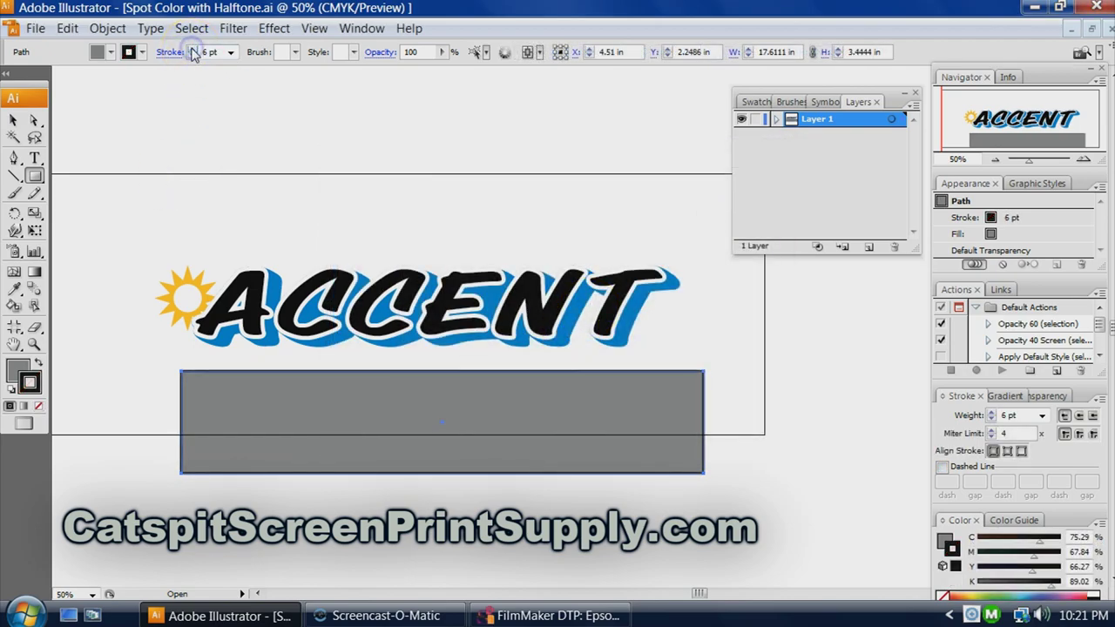
{"action": "left_click", "coordinate": [225, 178]}
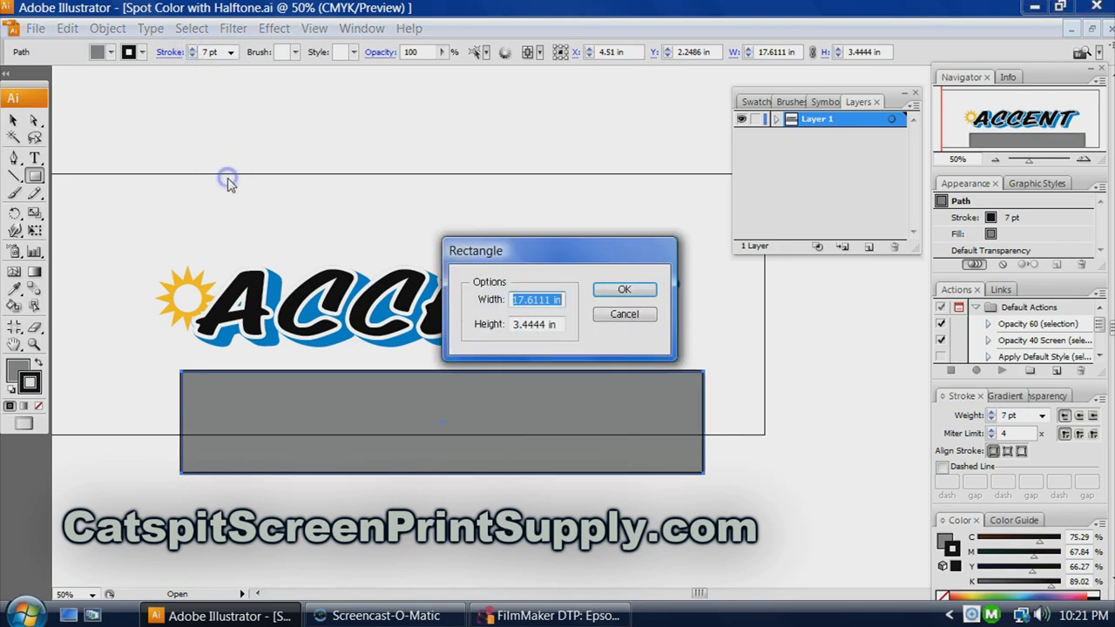
{"action": "left_click", "coordinate": [624, 316]}
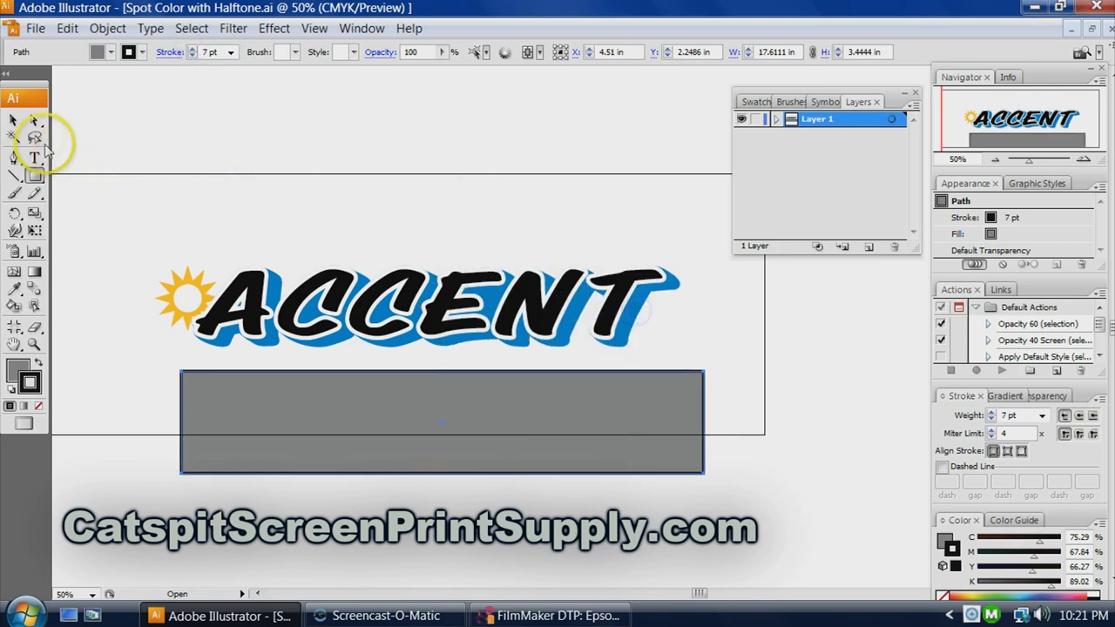
{"action": "left_click", "coordinate": [14, 121]}
- Align the grey box under the logo, then move logo and box higher together
{"action": "left_click_drag", "start_coordinate": [358, 406], "coordinate": [416, 397]}
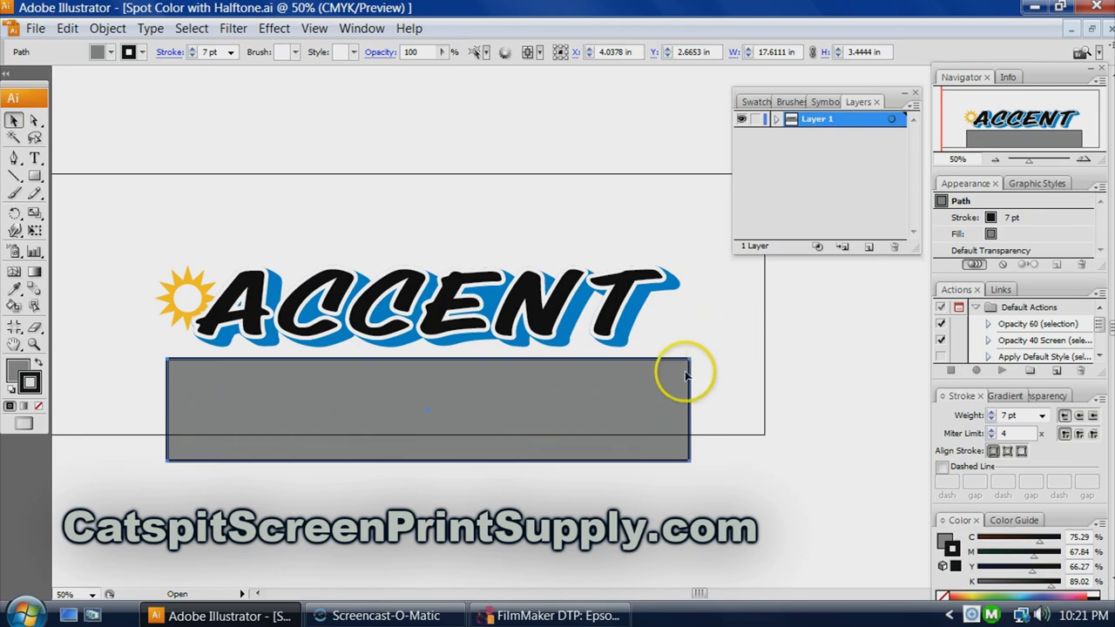
{"action": "left_click", "coordinate": [711, 353]}
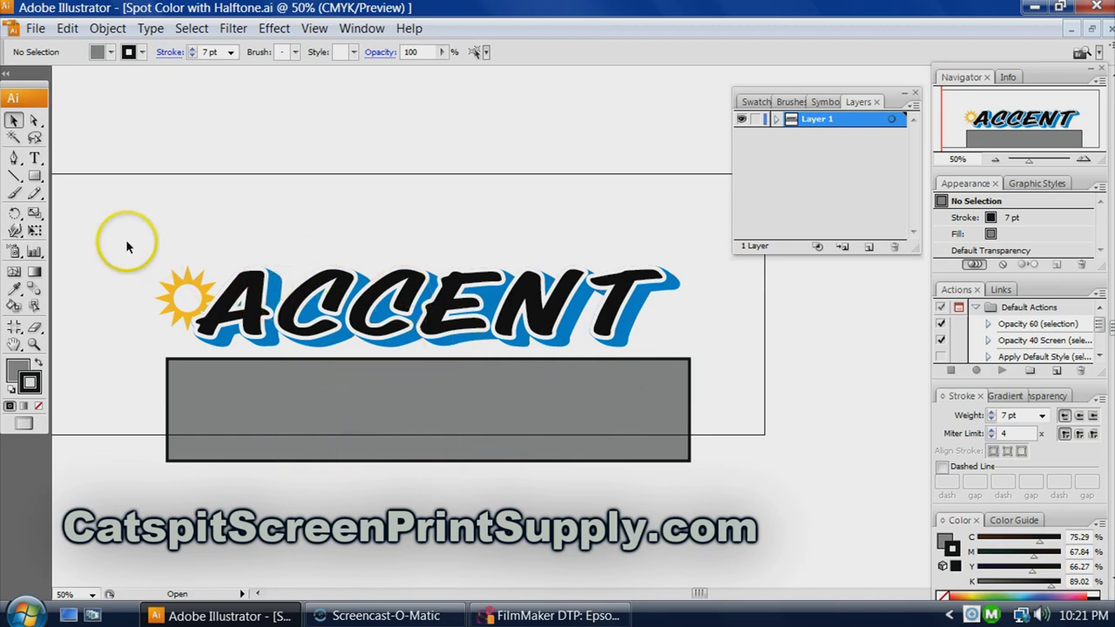
{"action": "left_click_drag", "start_coordinate": [125, 240], "coordinate": [722, 488]}
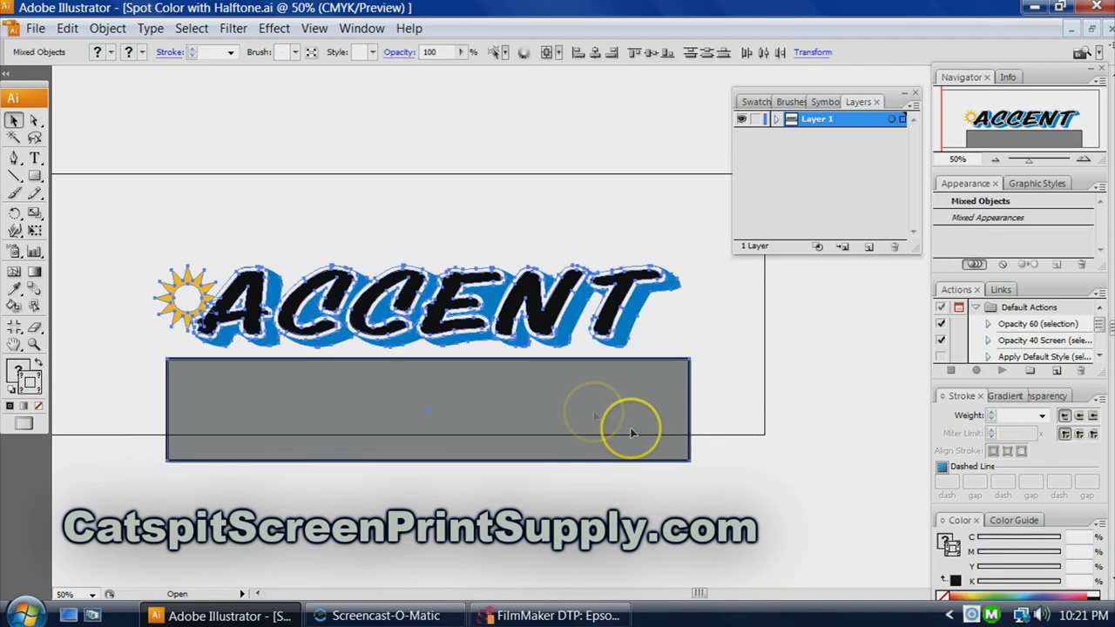
{"action": "left_click_drag", "start_coordinate": [574, 394], "coordinate": [574, 340]}
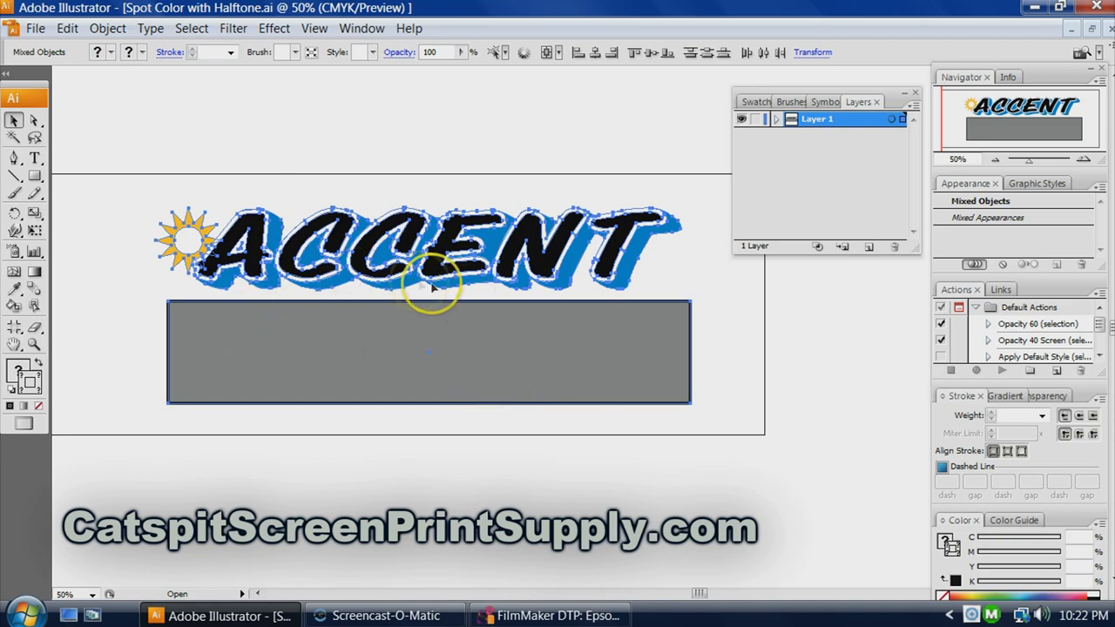
{"action": "left_click", "coordinate": [69, 29]}
- Convert the selected ACCENT artwork to grayscale
{"action": "mouse_move", "coordinate": [90, 328]}
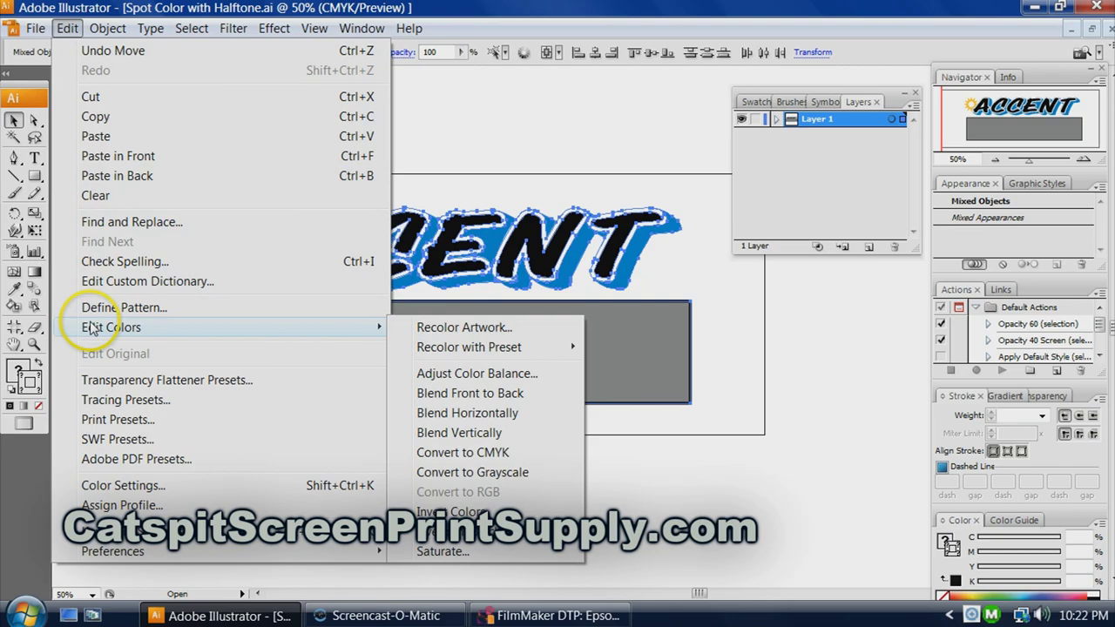
{"action": "left_click", "coordinate": [440, 473]}
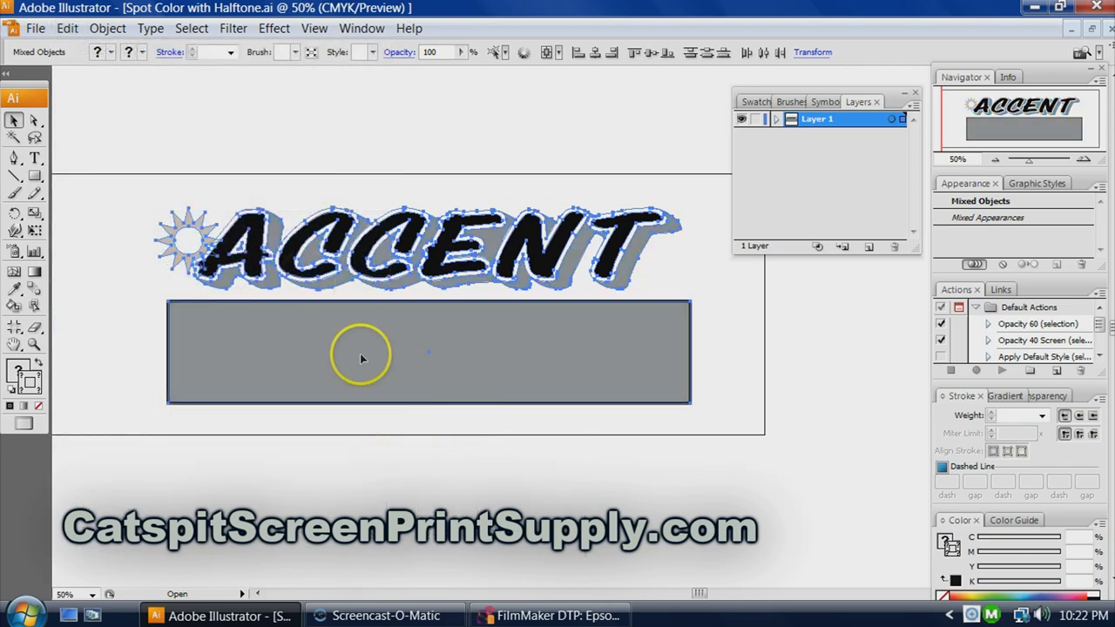
{"action": "left_click", "coordinate": [219, 138]}
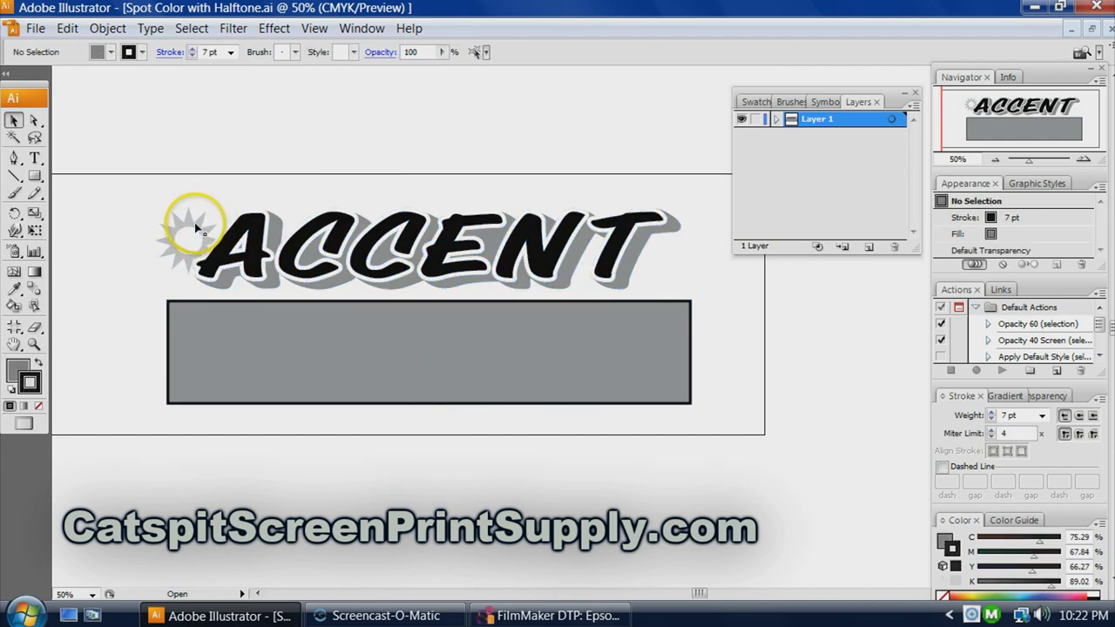
- Give the sun starburst a near-black 2 pt outline
{"action": "left_click", "coordinate": [194, 223]}
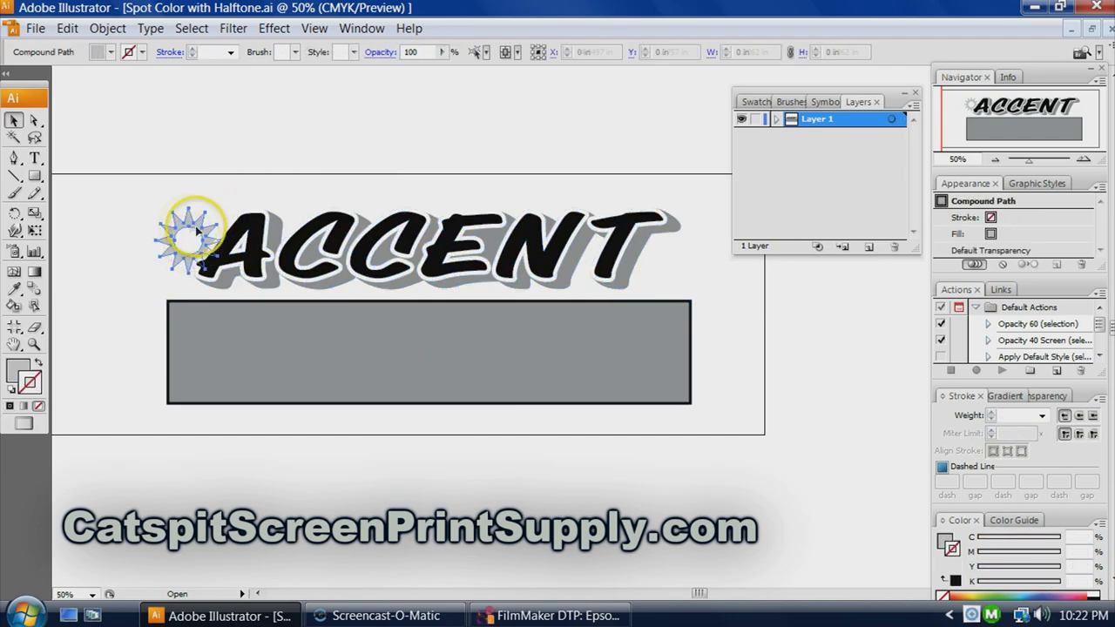
{"action": "double_click", "coordinate": [35, 383]}
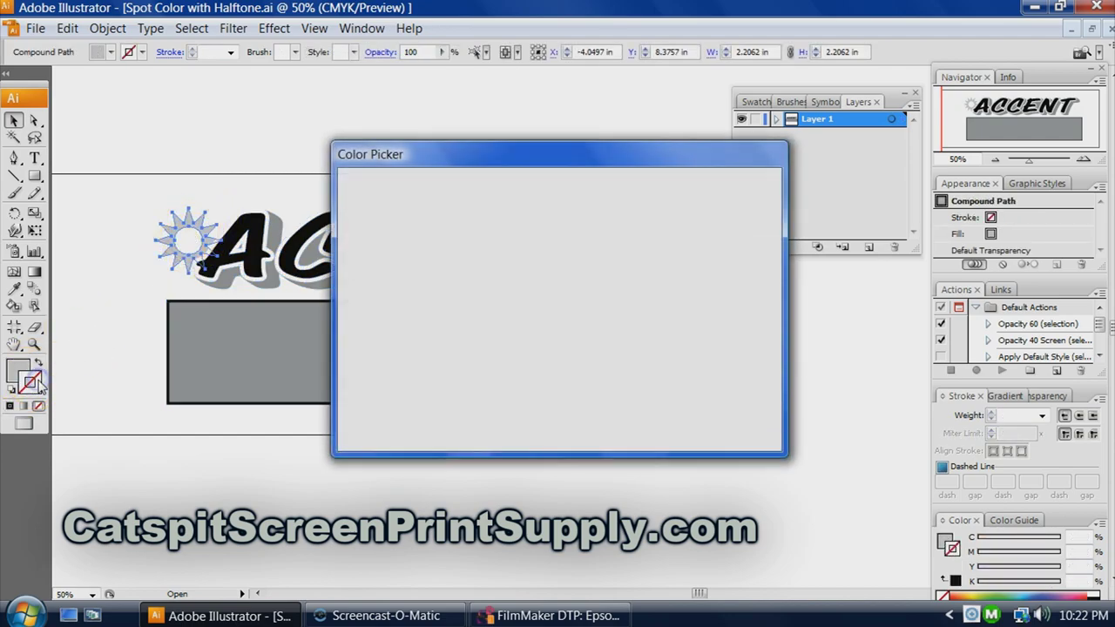
{"action": "mouse_move", "coordinate": [386, 368]}
{"action": "left_mouse_down"}
{"action": "mouse_move", "coordinate": [525, 386]}
{"action": "mouse_move", "coordinate": [563, 404]}
{"action": "left_mouse_up"}
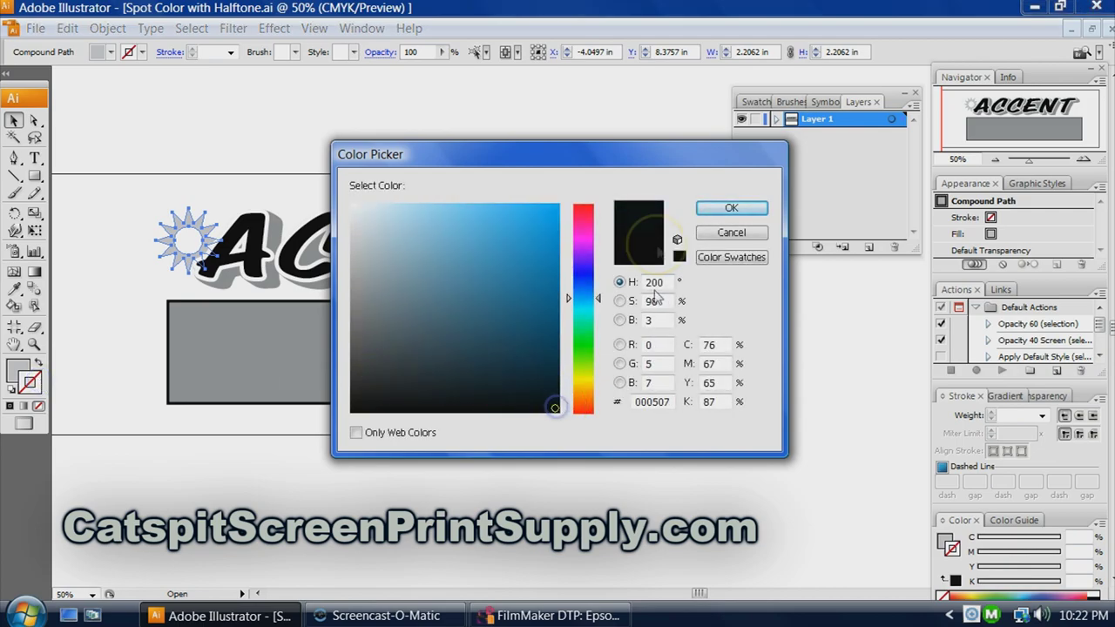
{"action": "left_click", "coordinate": [713, 208]}
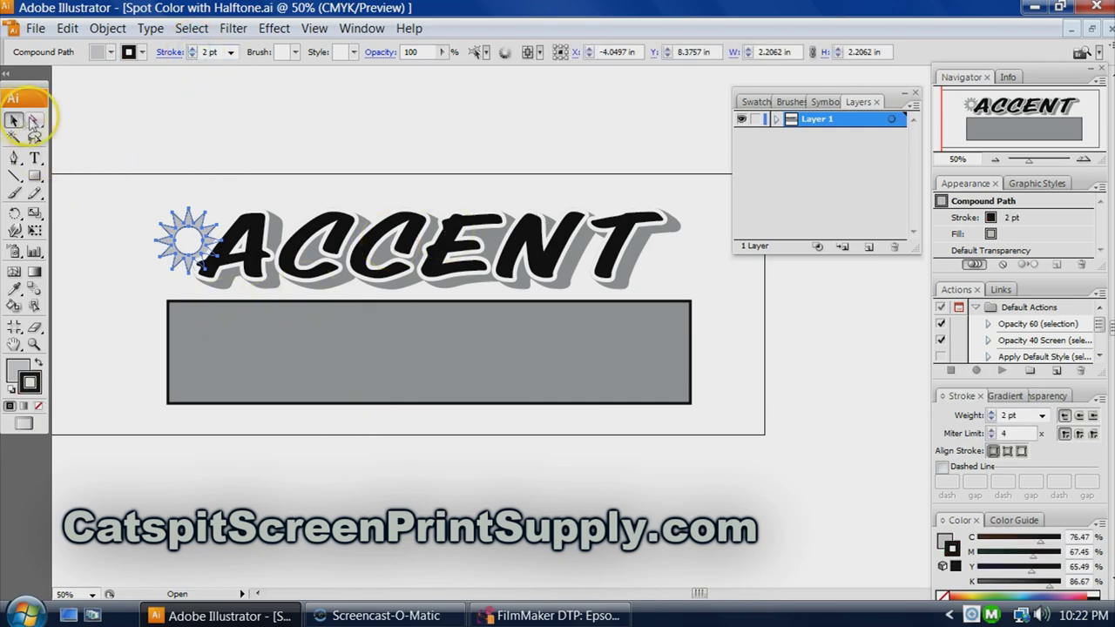
{"action": "left_click", "coordinate": [128, 198]}
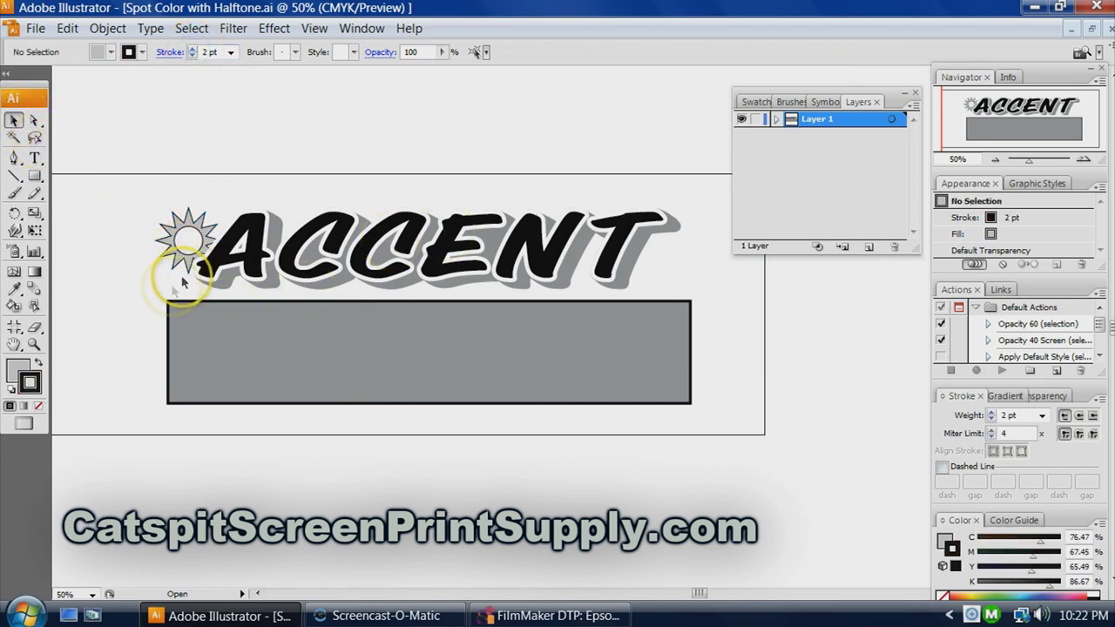
- Select the logo and grey box together, convert them to grayscale, then deselect
{"action": "left_click_drag", "start_coordinate": [131, 161], "coordinate": [716, 462]}
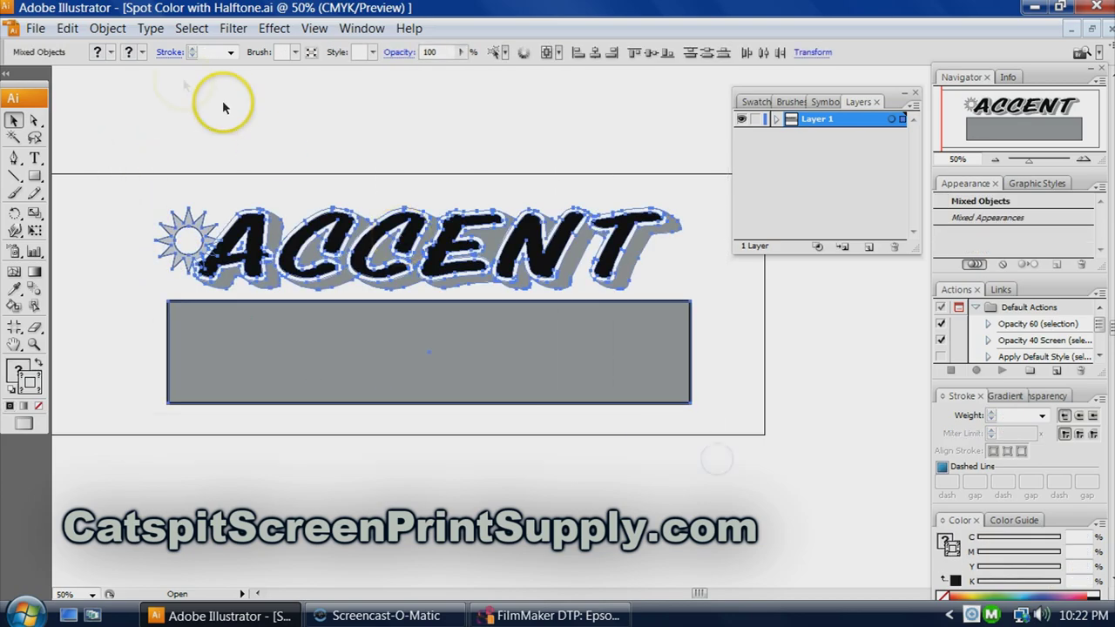
{"action": "left_click", "coordinate": [67, 28]}
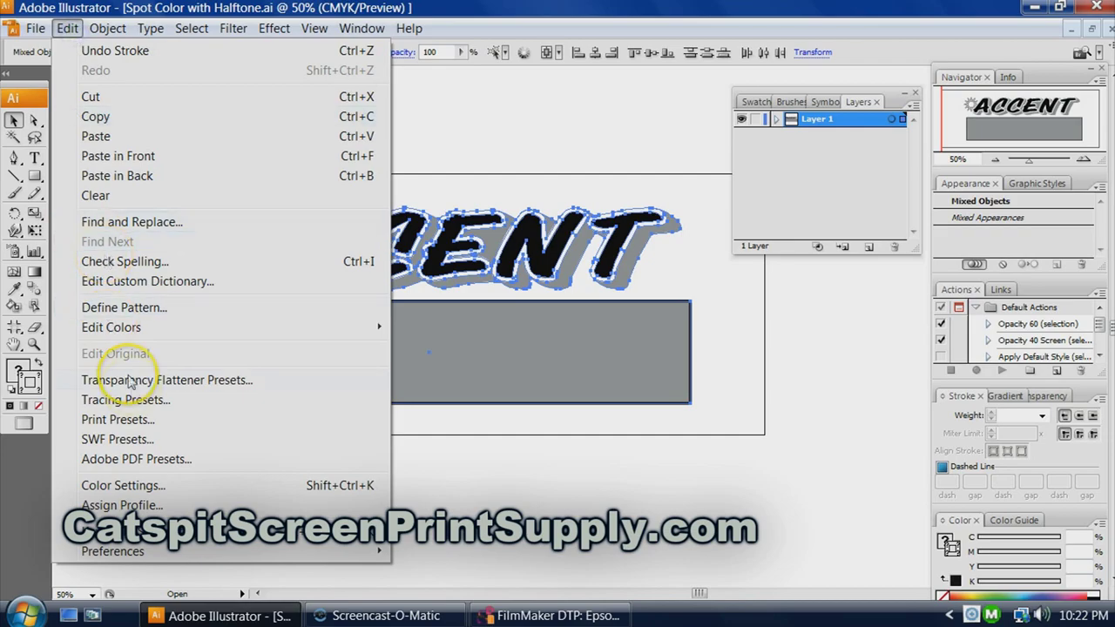
{"action": "mouse_move", "coordinate": [136, 324]}
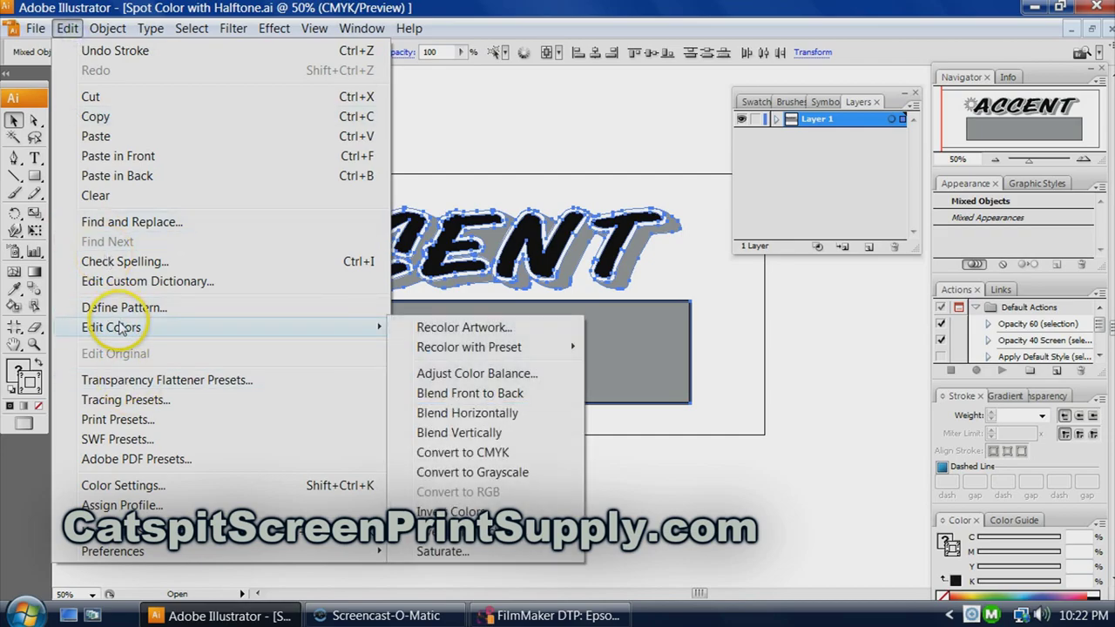
{"action": "left_click", "coordinate": [470, 474]}
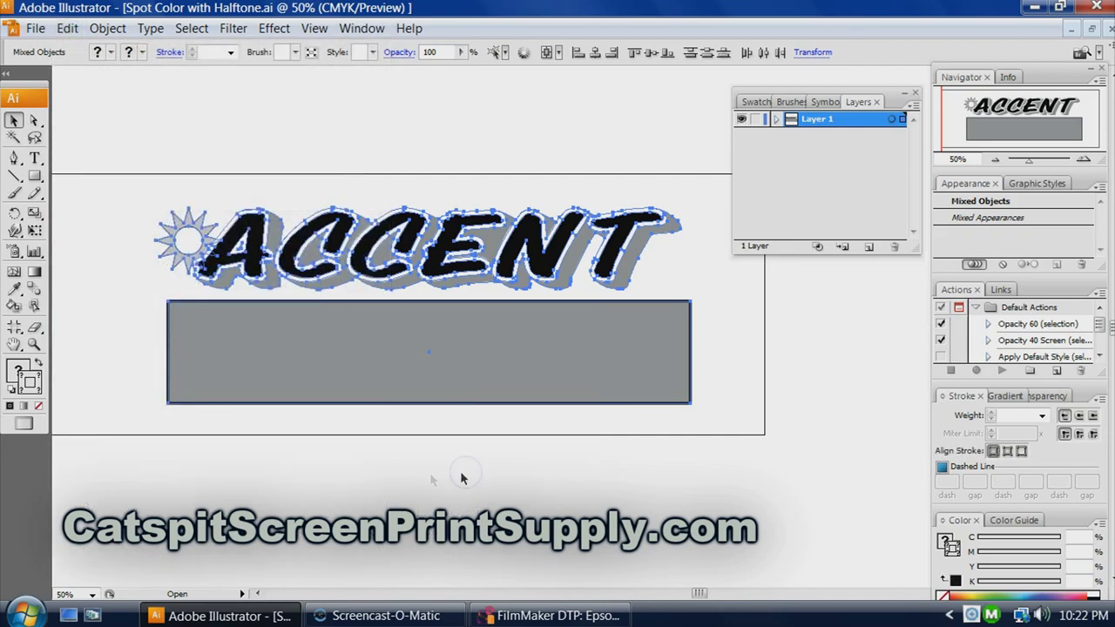
{"action": "left_click", "coordinate": [424, 476]}
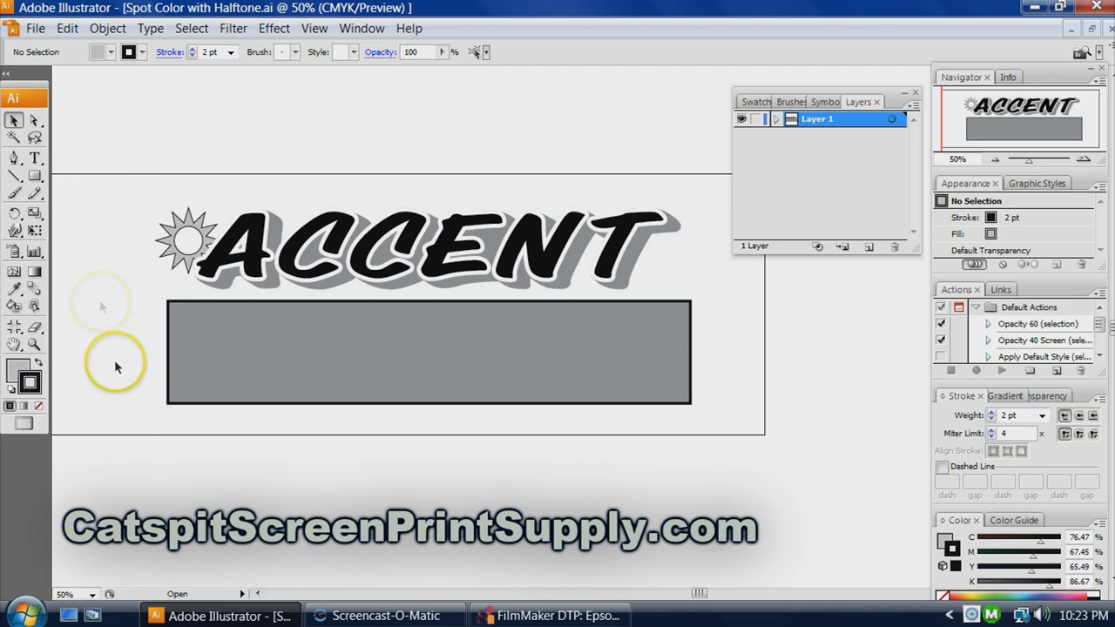
- Set up printing on a custom 11 × 17 in page with the artwork fitted to page
{"action": "left_click", "coordinate": [39, 29]}
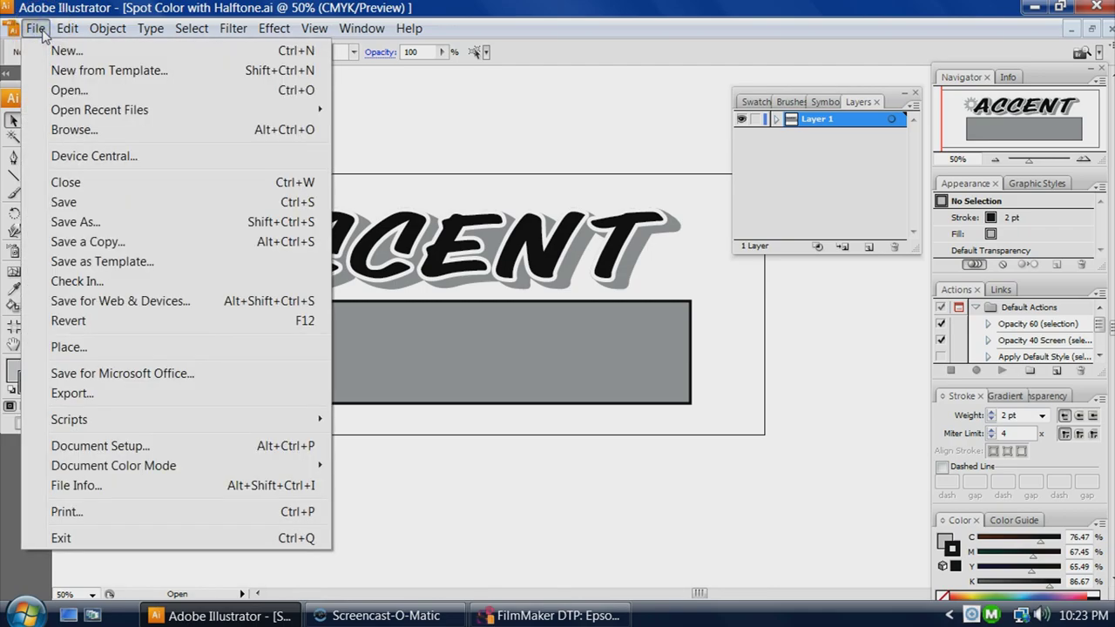
{"action": "left_click", "coordinate": [111, 511]}
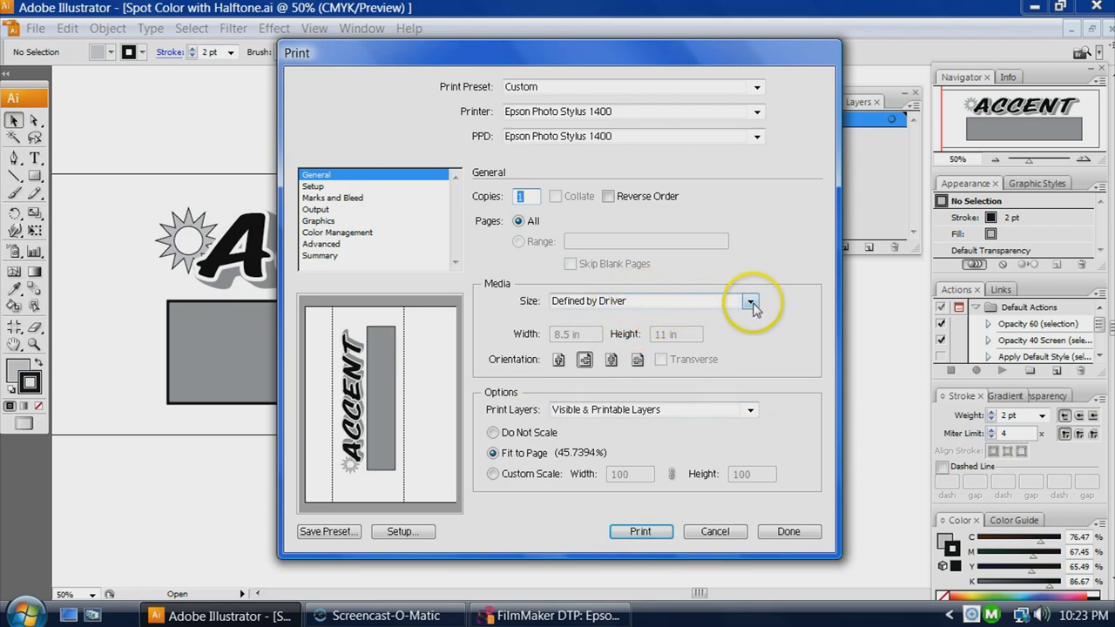
{"action": "left_click", "coordinate": [749, 301]}
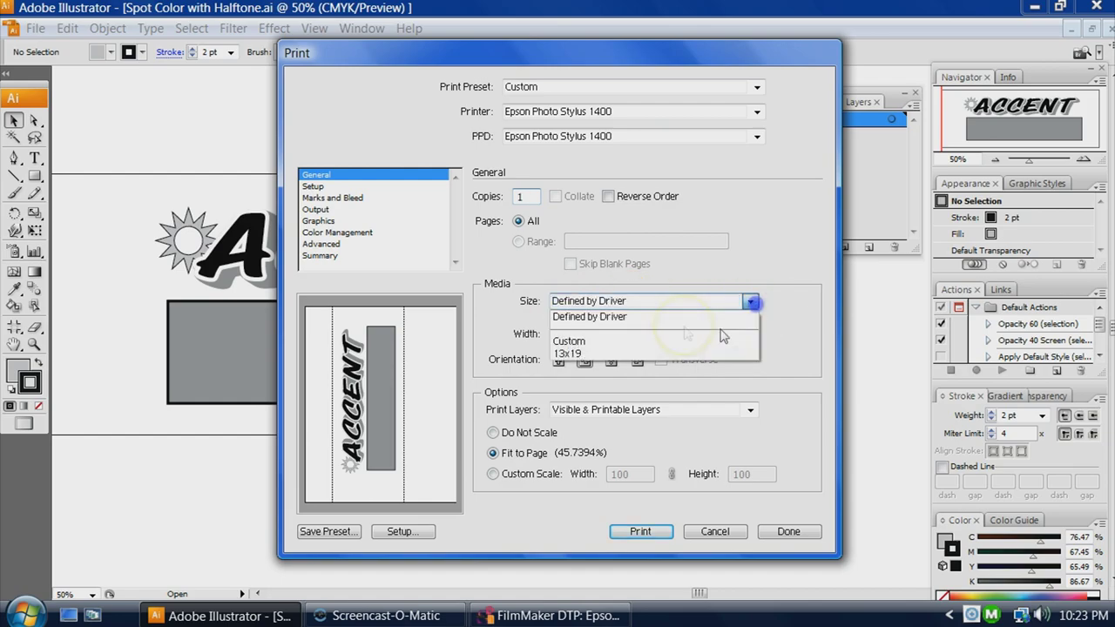
{"action": "left_click", "coordinate": [627, 340]}
{"action": "double_click", "coordinate": [584, 332]}
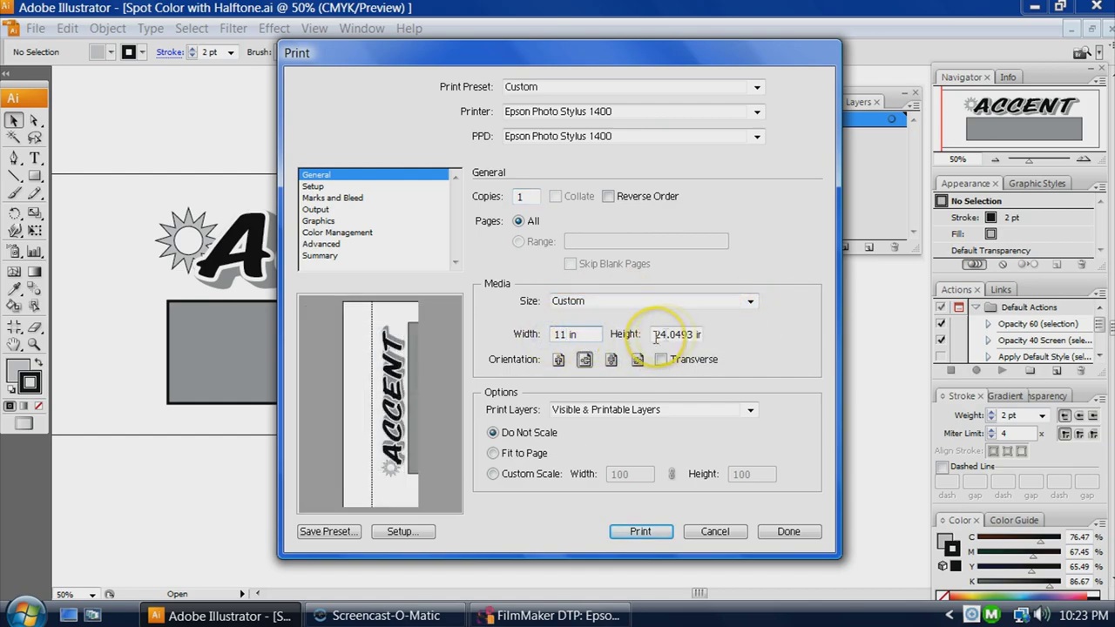
{"action": "left_click_drag", "start_coordinate": [655, 334], "coordinate": [681, 335]}
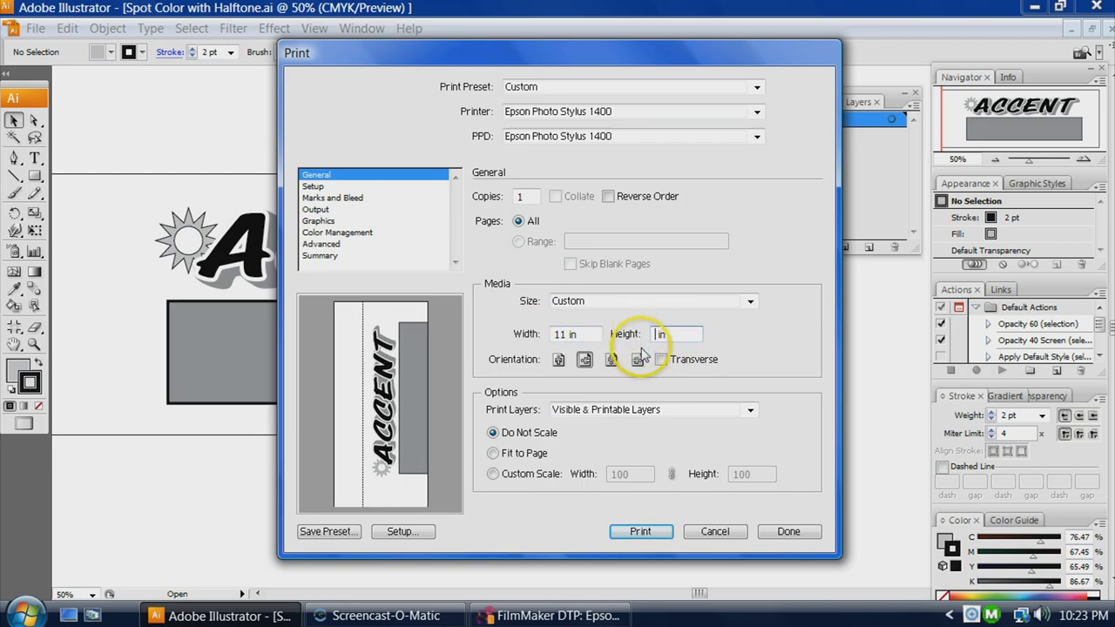
{"action": "type", "text": "17"}
{"action": "key", "text": "Tab"}
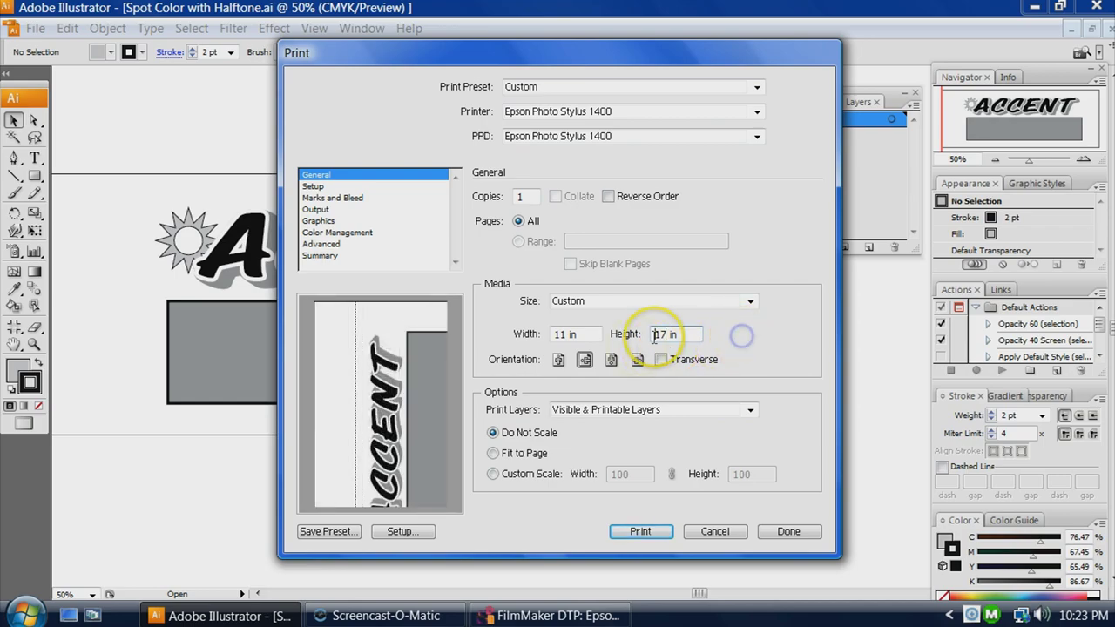
{"action": "left_click", "coordinate": [492, 454]}
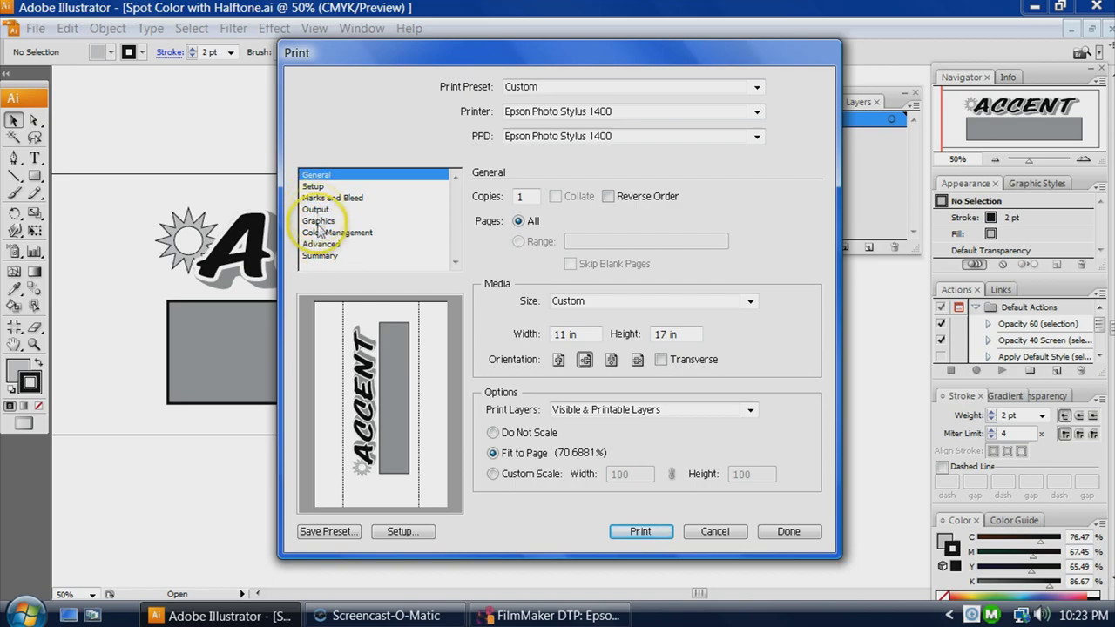
- Review each Print dialog category and return to the Output settings
{"action": "left_click", "coordinate": [312, 186]}
{"action": "left_click", "coordinate": [317, 198]}
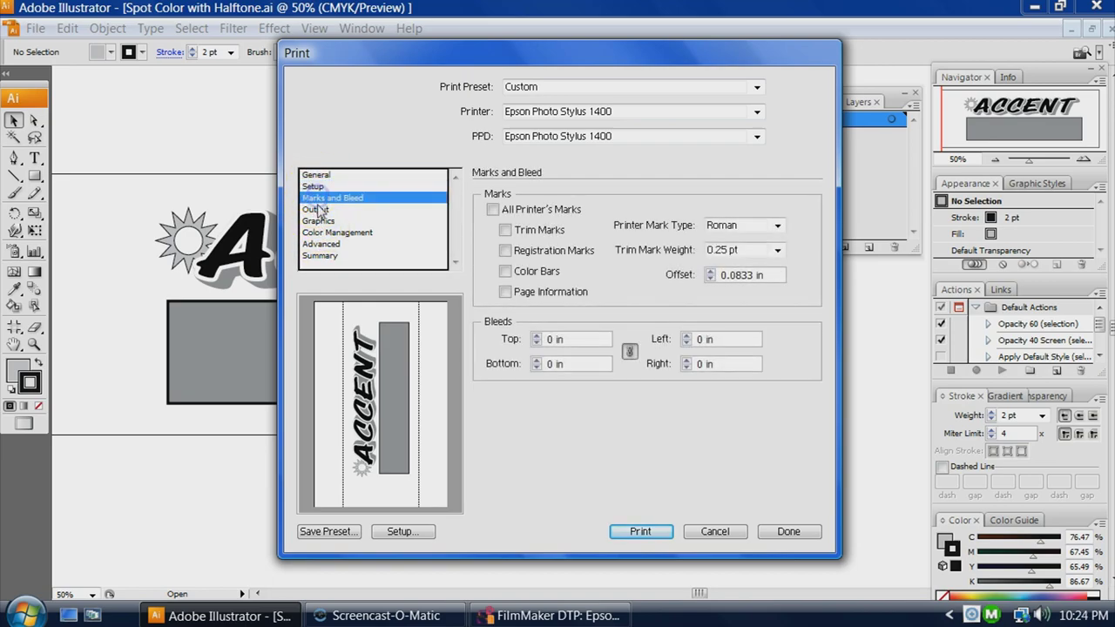
{"action": "left_click", "coordinate": [316, 210]}
{"action": "left_click", "coordinate": [318, 221]}
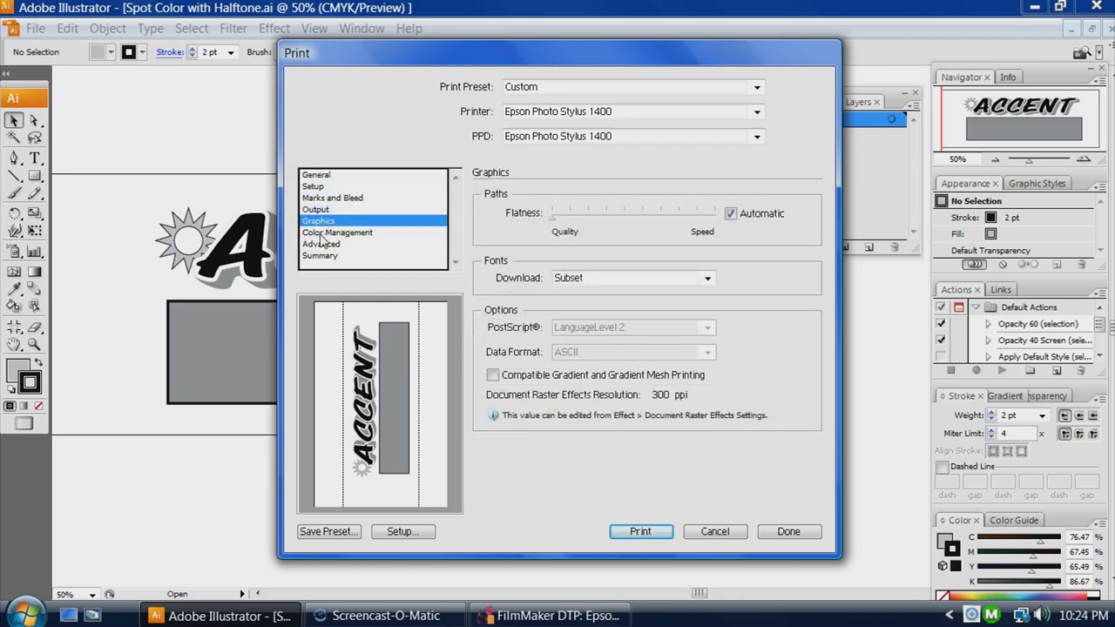
{"action": "left_click", "coordinate": [322, 233]}
{"action": "left_click", "coordinate": [319, 244]}
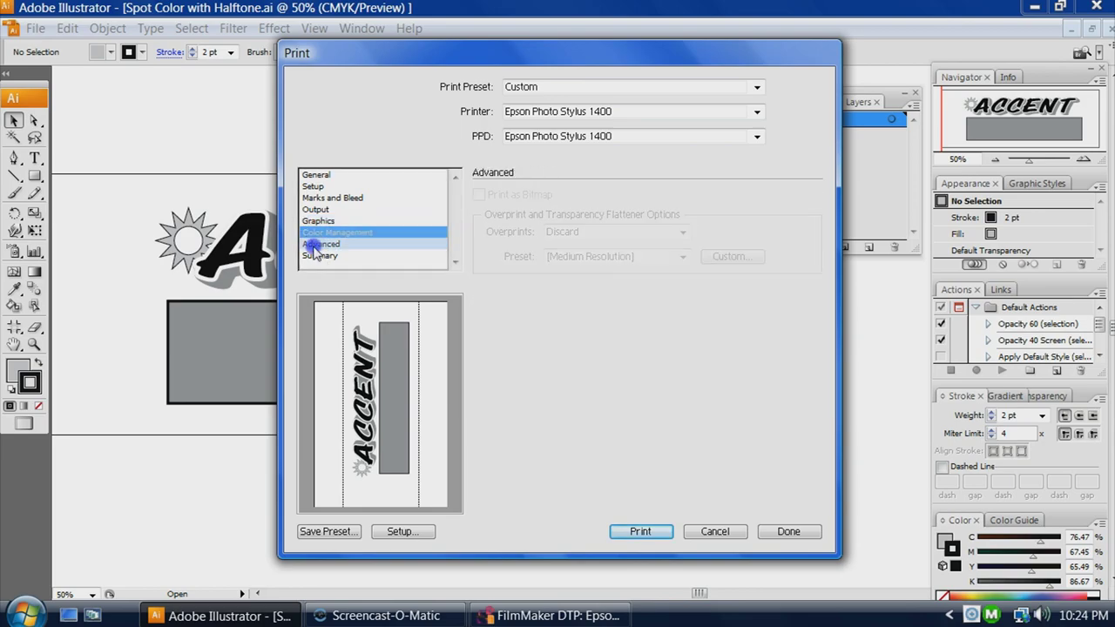
{"action": "left_click", "coordinate": [319, 256]}
{"action": "left_click", "coordinate": [313, 210]}
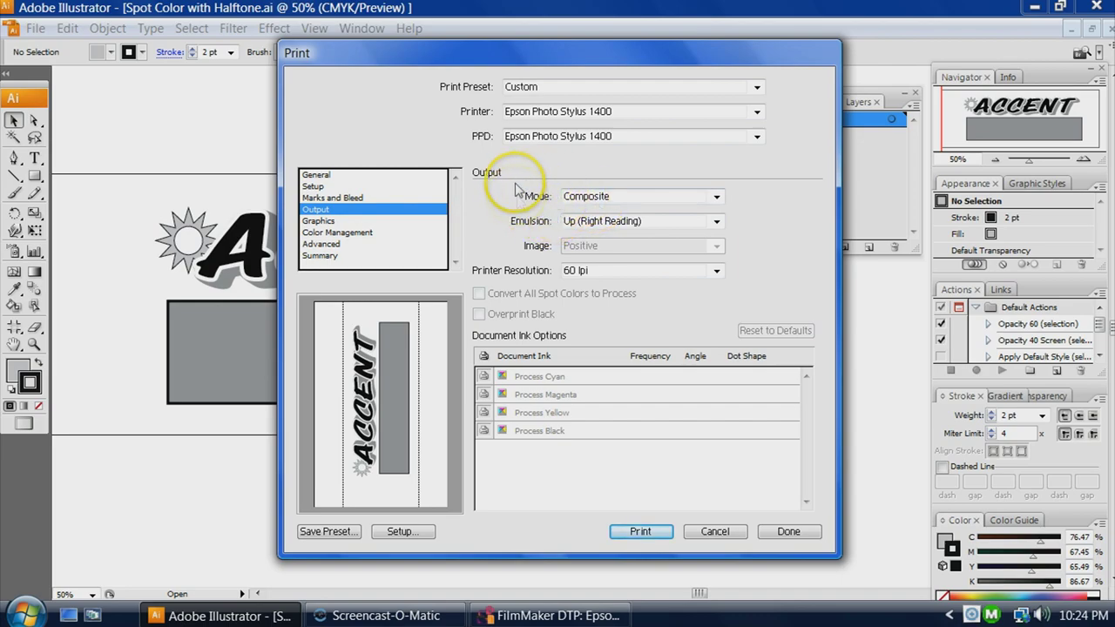
- Change the print Mode from Composite to Separations (Host-Based)
{"action": "left_click", "coordinate": [715, 198]}
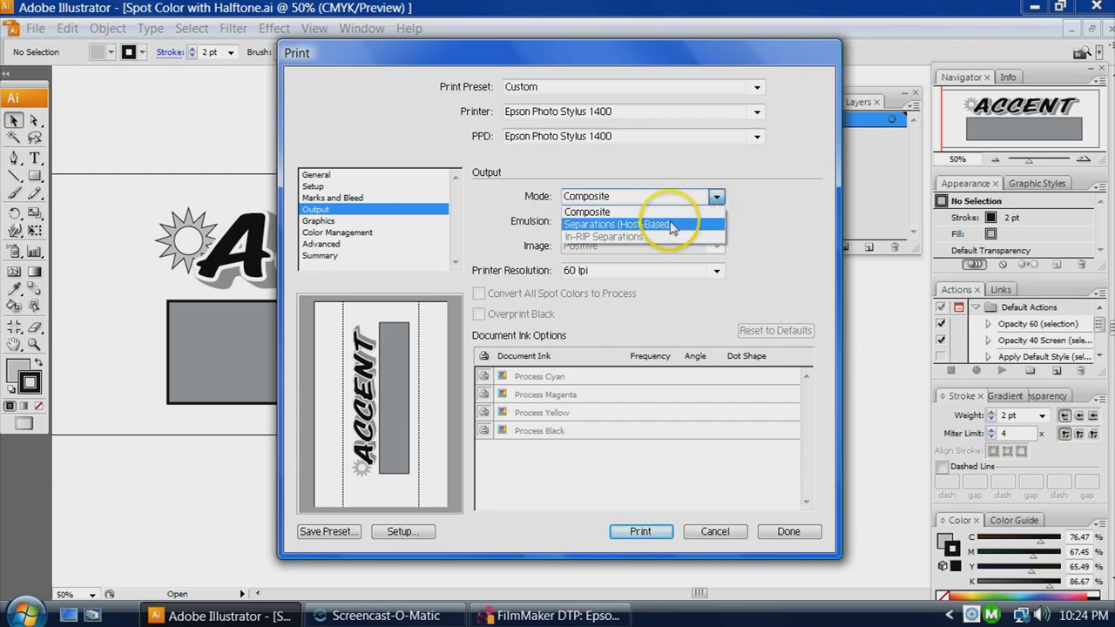
{"action": "left_click", "coordinate": [660, 224]}
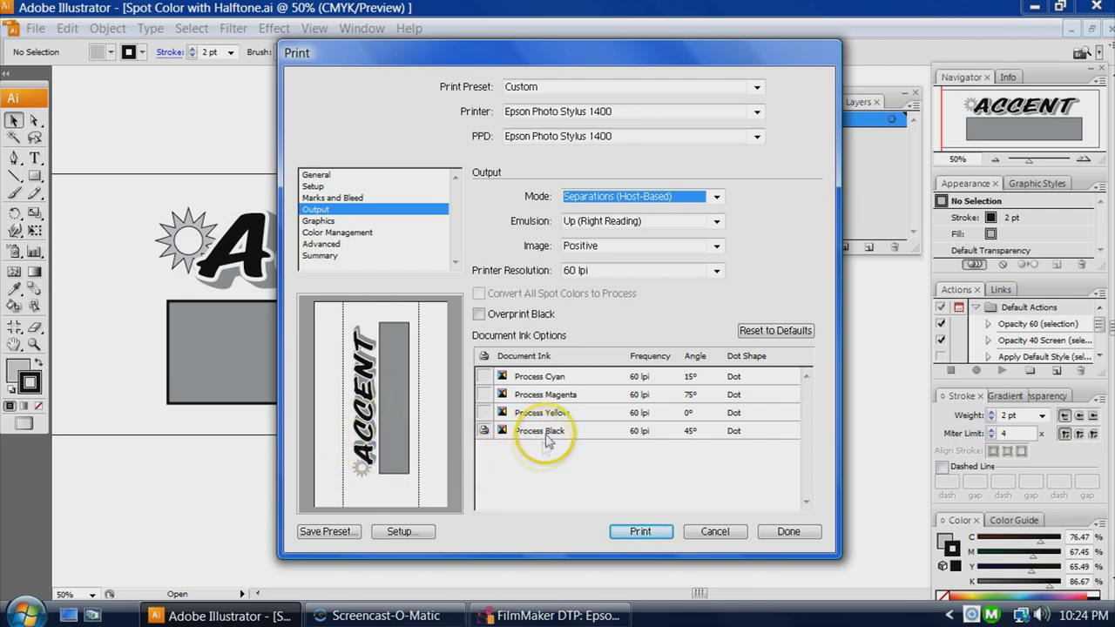
- Set the Process Black screen frequency to 40 lpi
{"action": "left_click", "coordinate": [641, 430]}
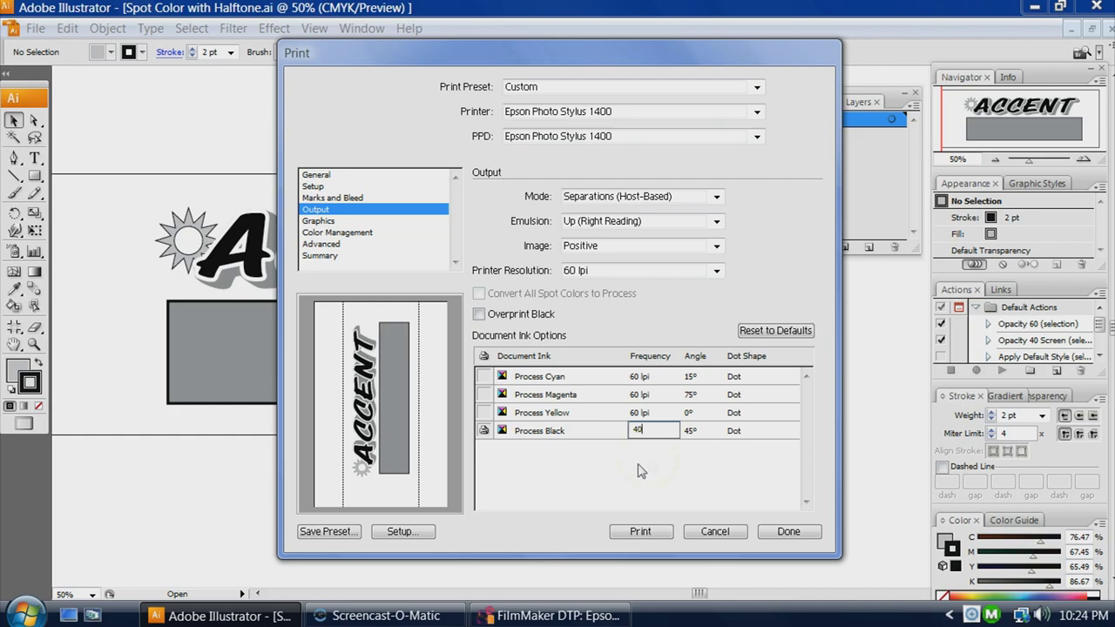
{"action": "left_click", "coordinate": [641, 431]}
{"action": "type", "text": "40"}
{"action": "left_click", "coordinate": [658, 450]}
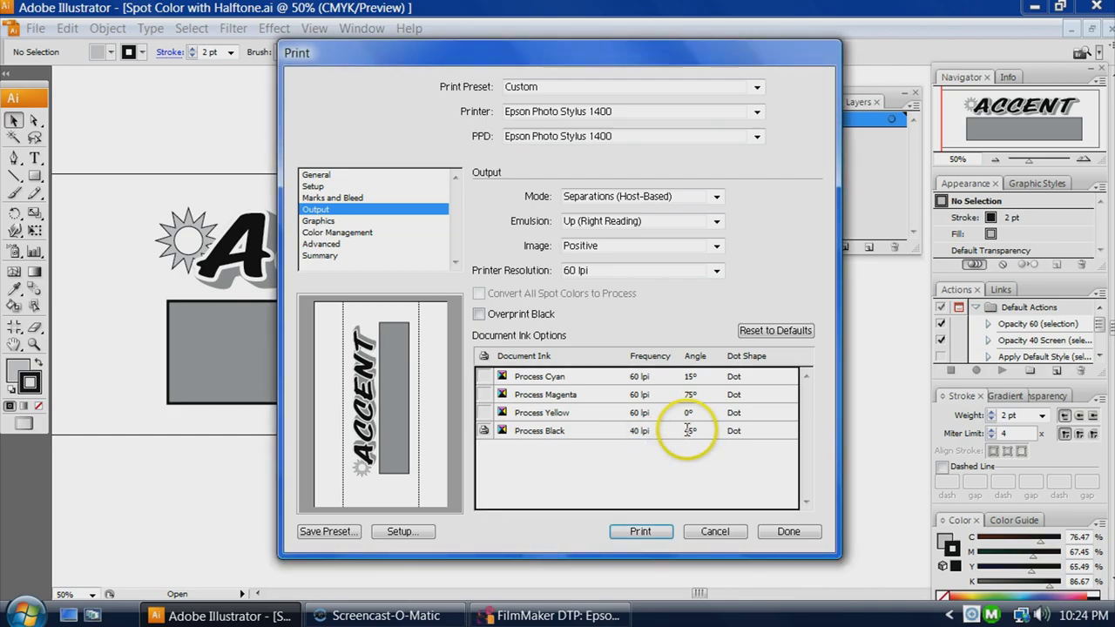
{"action": "left_click", "coordinate": [688, 430]}
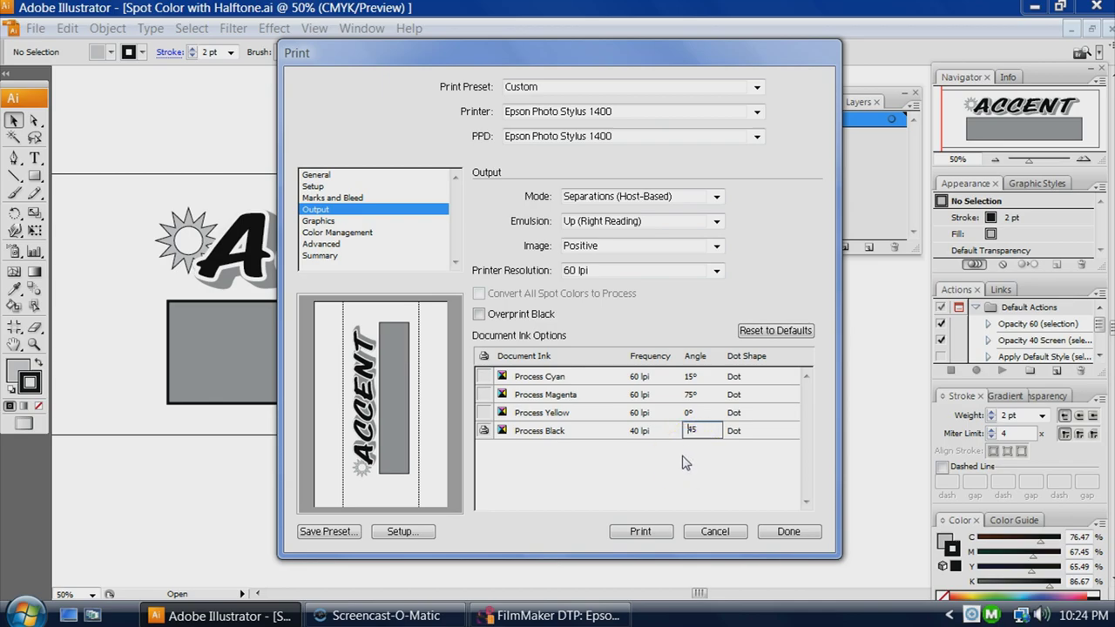
{"action": "left_click", "coordinate": [653, 452]}
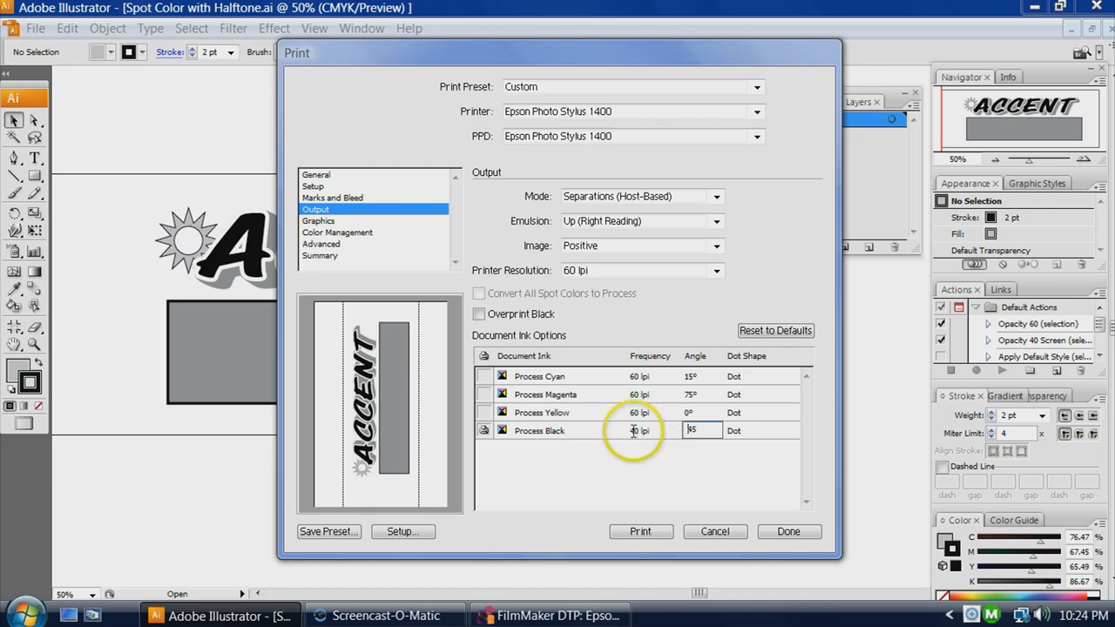
{"action": "left_click", "coordinate": [633, 431]}
{"action": "type", "text": "40"}
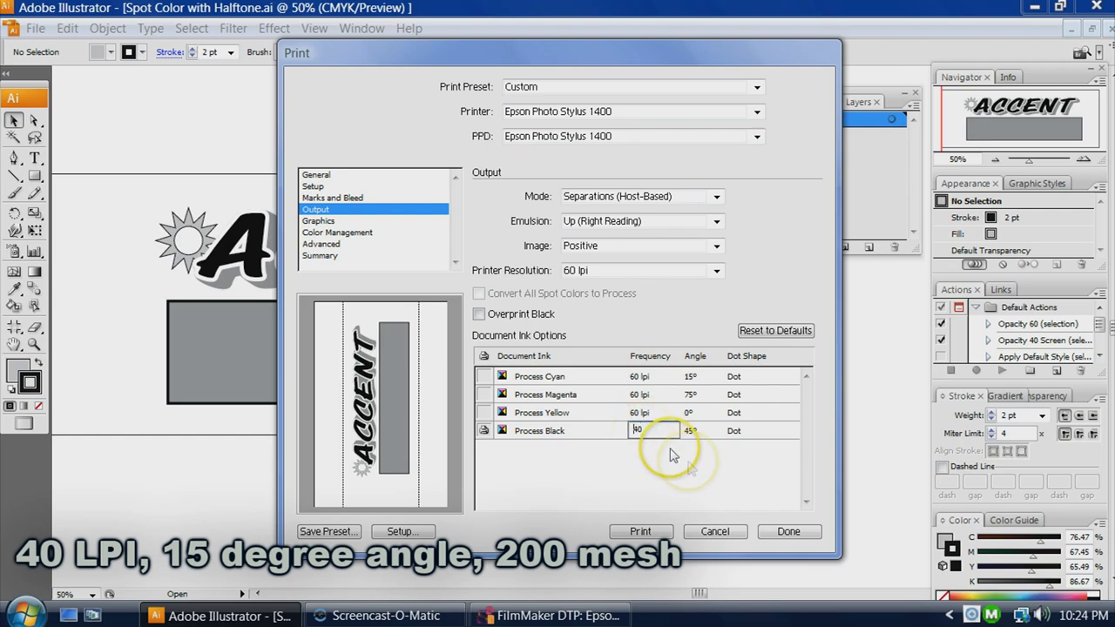
{"action": "left_click", "coordinate": [699, 438]}
- Set the Process Black angle to 15° and send the separation to FilmMaker DTP
{"action": "left_click", "coordinate": [695, 431]}
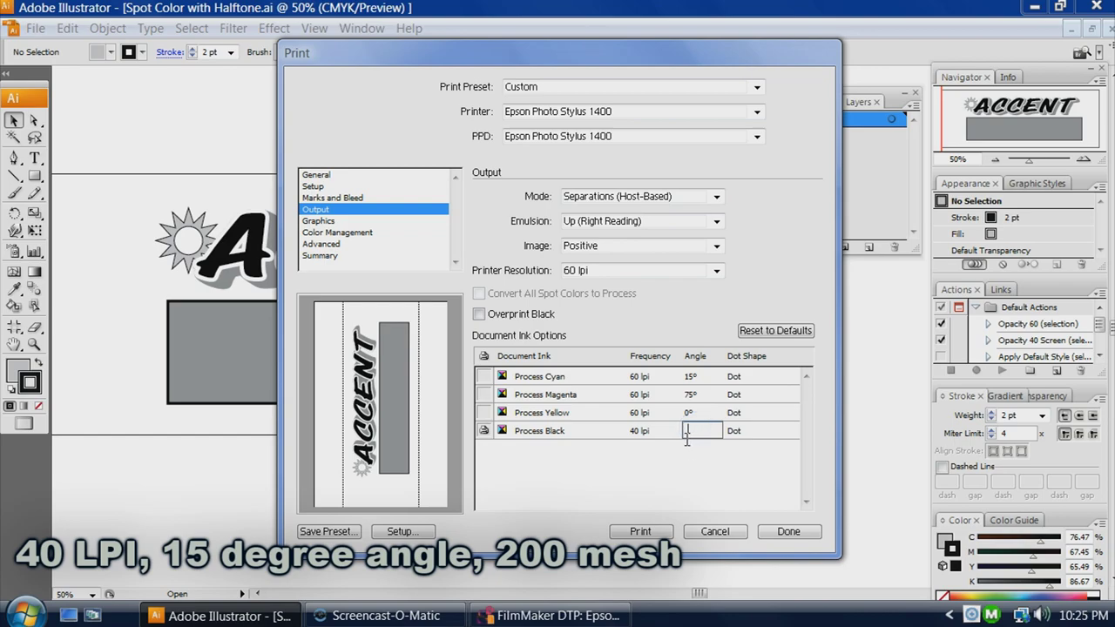
{"action": "type", "text": "15"}
{"action": "left_click", "coordinate": [705, 472]}
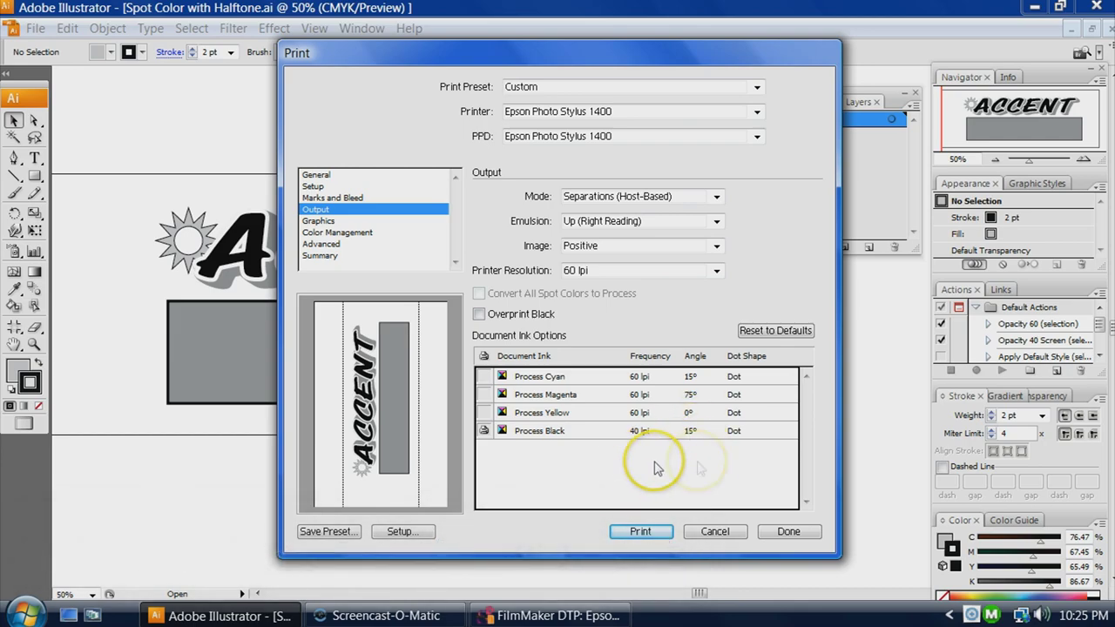
{"action": "left_click", "coordinate": [640, 531]}
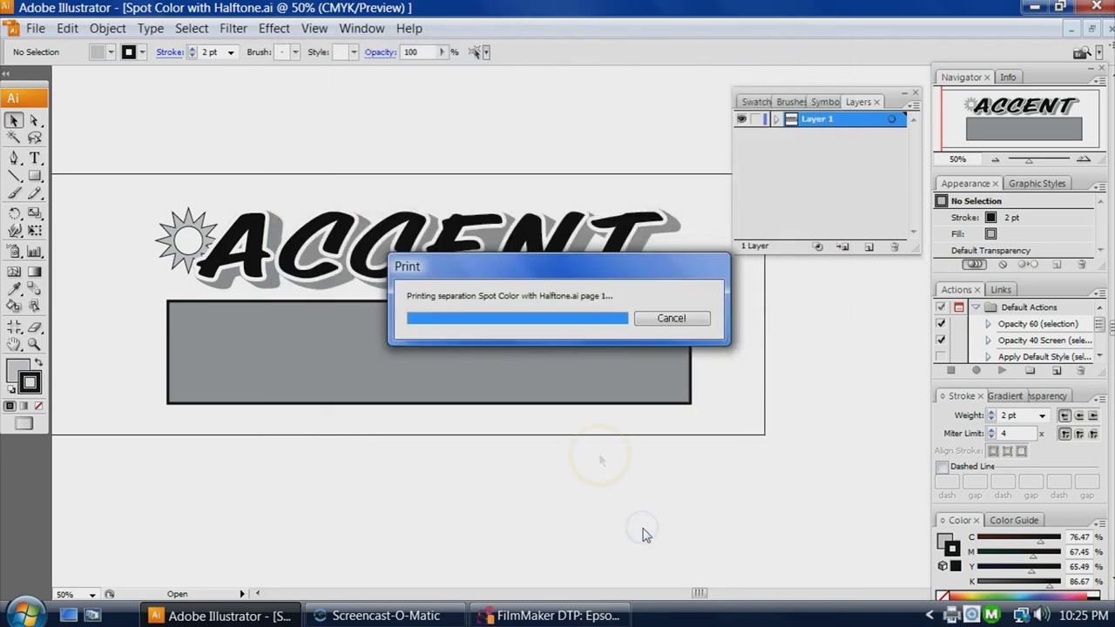
{"action": "left_click", "coordinate": [558, 616]}
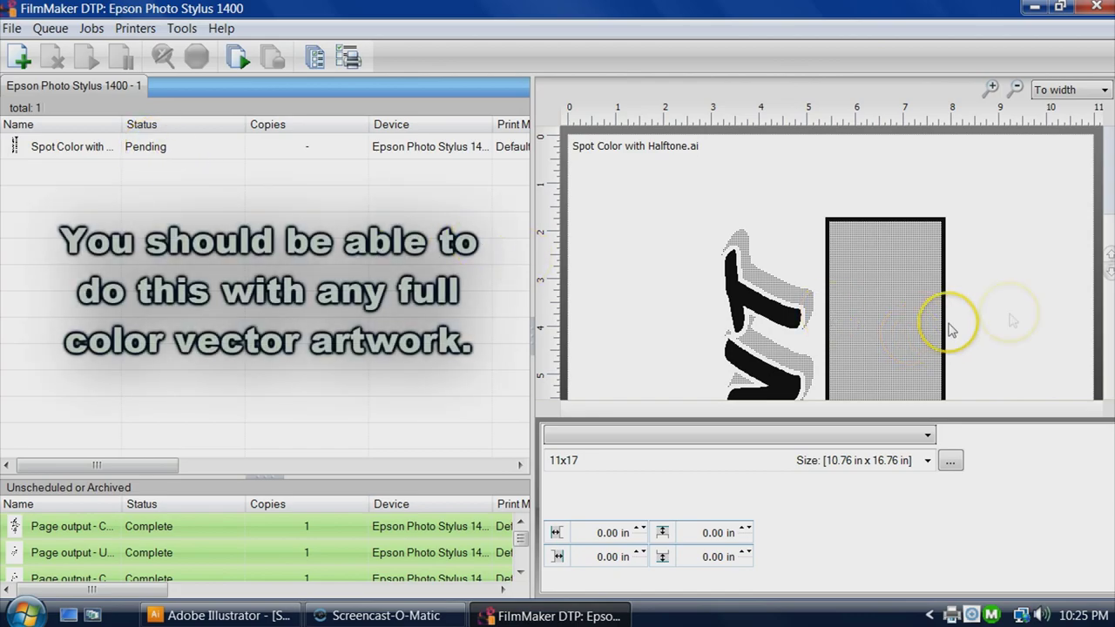
- Scroll through the pending ACCENT job preview in FilmMaker DTP
{"action": "left_click", "coordinate": [1108, 273]}
{"action": "left_click", "coordinate": [1109, 272]}
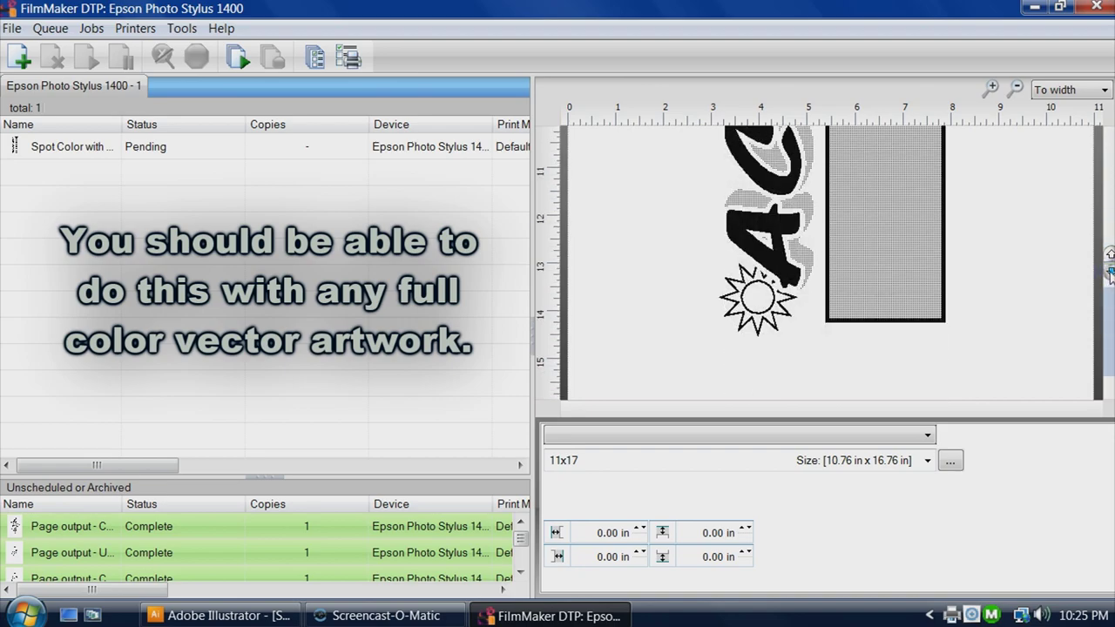
{"action": "left_click", "coordinate": [1110, 259]}
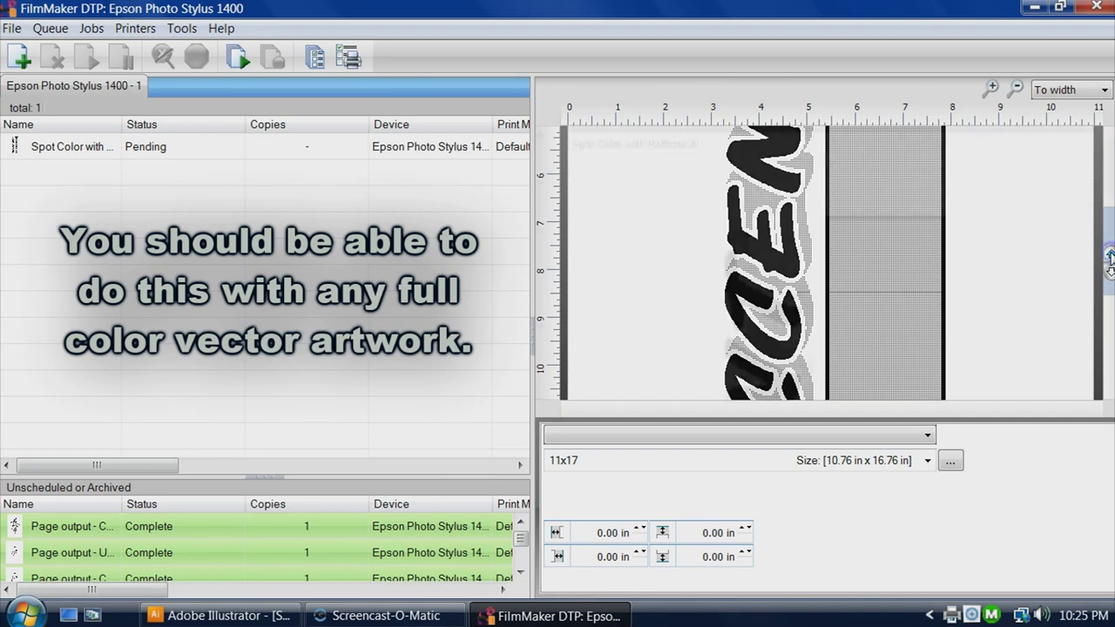
{"action": "left_click", "coordinate": [1109, 258]}
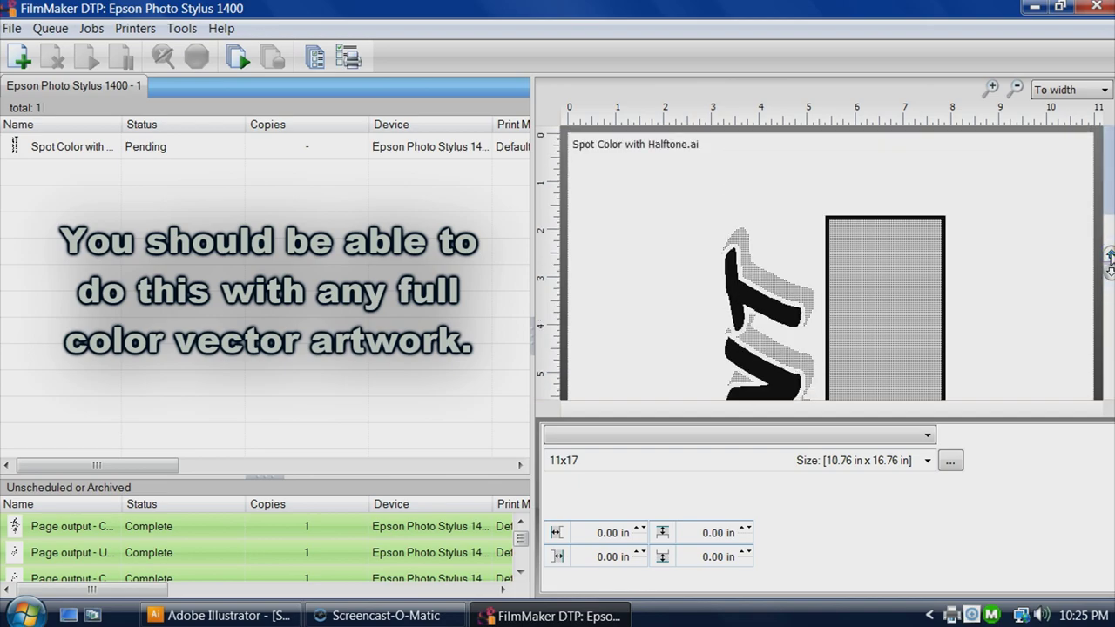
{"action": "left_click", "coordinate": [1109, 272]}
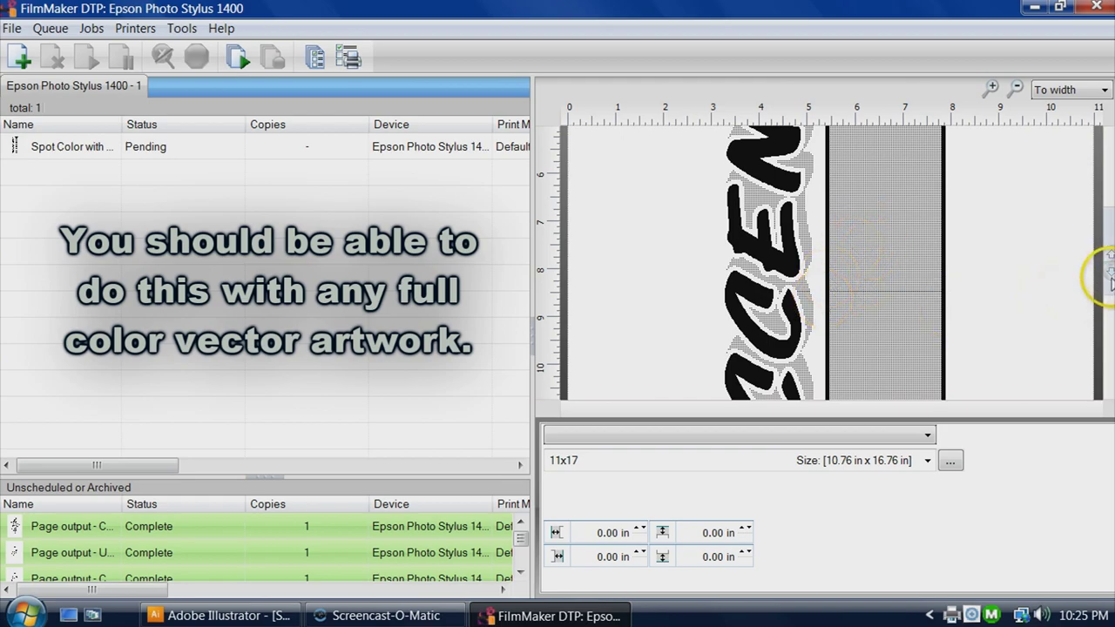
{"action": "scroll", "coordinate": [1109, 272], "scroll_direction": "down", "scroll_amount": 6}
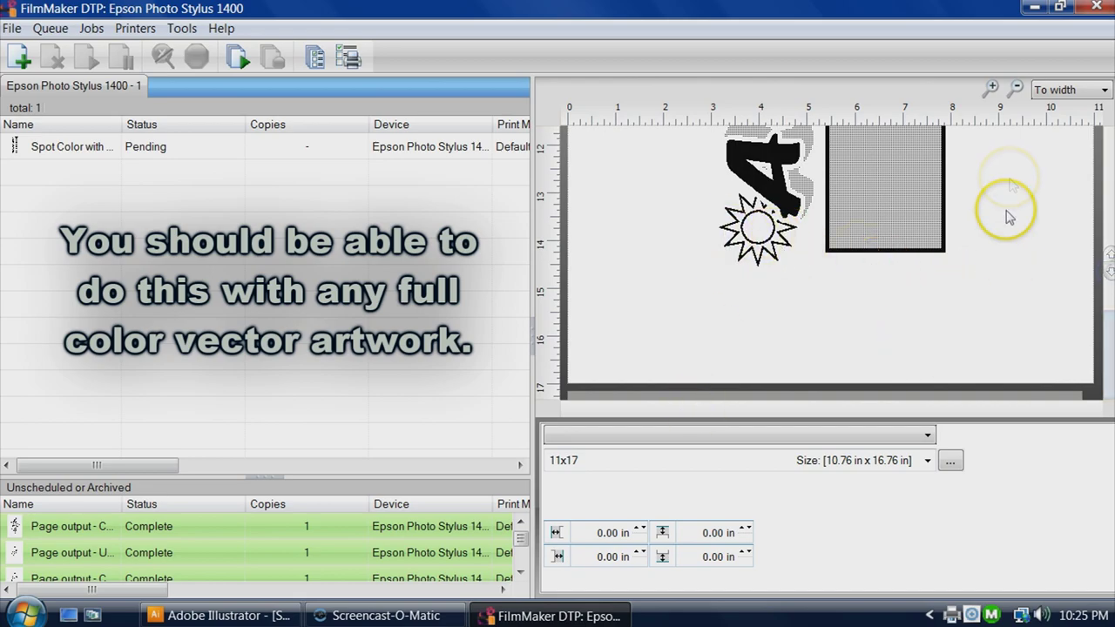
- Zoom the preview to 200% to inspect the sun's halftone dots, then return to Illustrator
{"action": "left_click", "coordinate": [992, 89]}
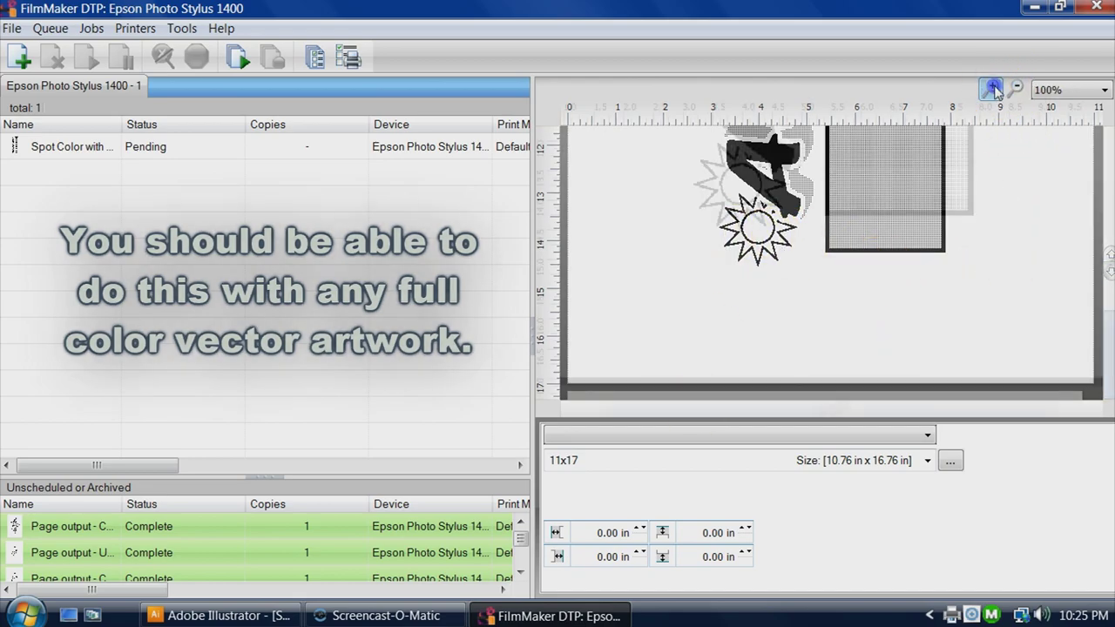
{"action": "left_click", "coordinate": [993, 90]}
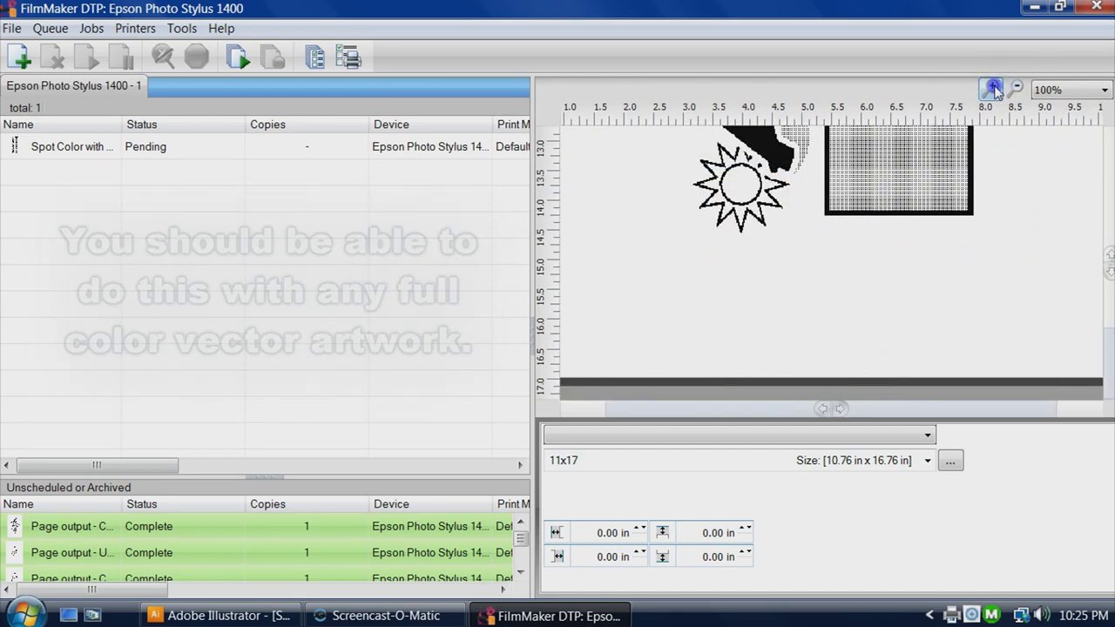
{"action": "left_click", "coordinate": [1109, 255]}
{"action": "left_click", "coordinate": [1110, 255]}
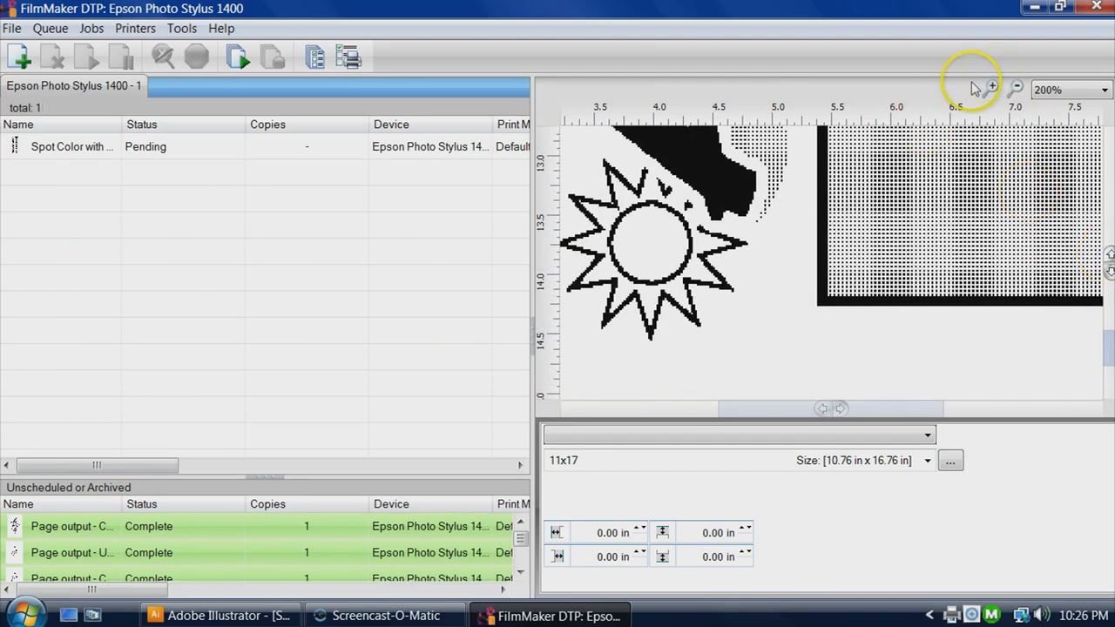
{"action": "left_click", "coordinate": [1014, 89]}
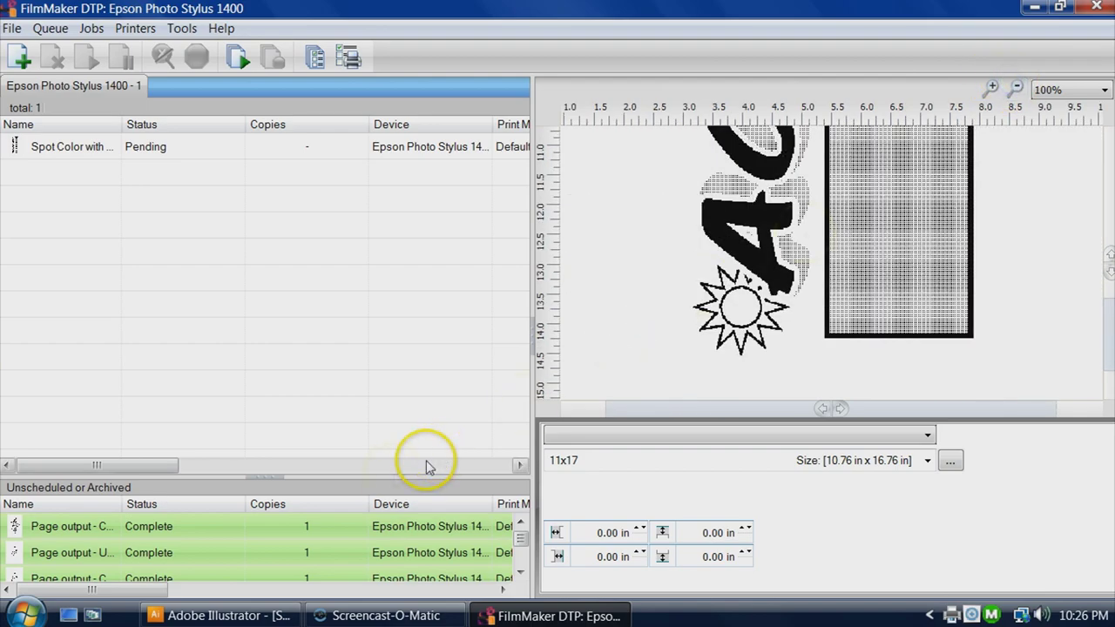
{"action": "left_click", "coordinate": [225, 615]}
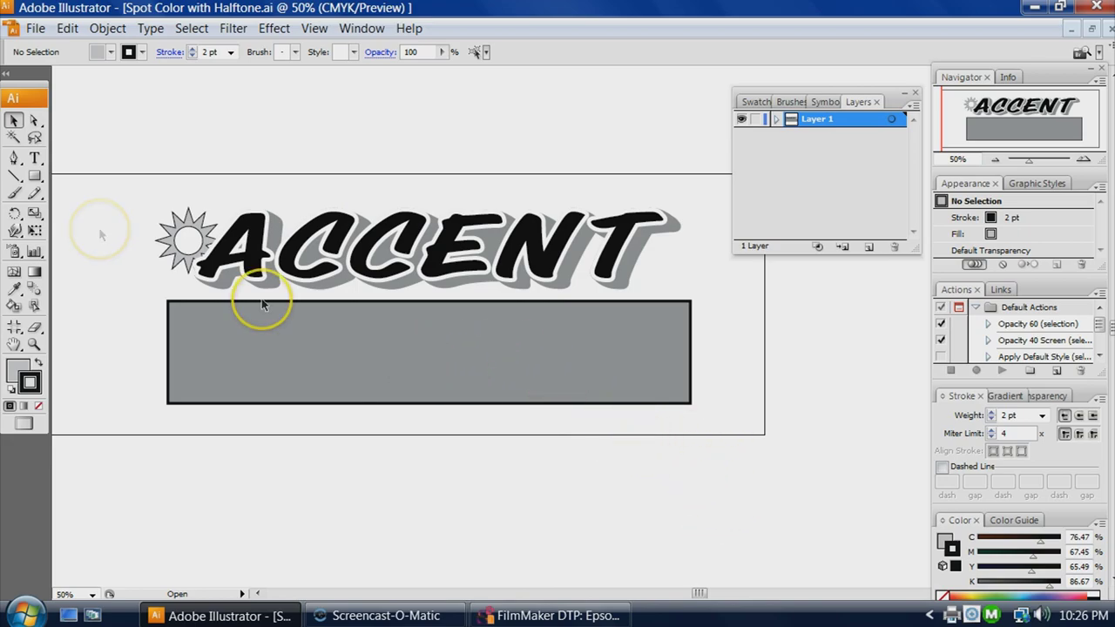
- Draw an ellipse below the grey box and fill it with a black-white gradient
{"action": "left_click", "coordinate": [35, 176]}
{"action": "left_click_drag", "start_coordinate": [35, 176], "coordinate": [92, 210]}
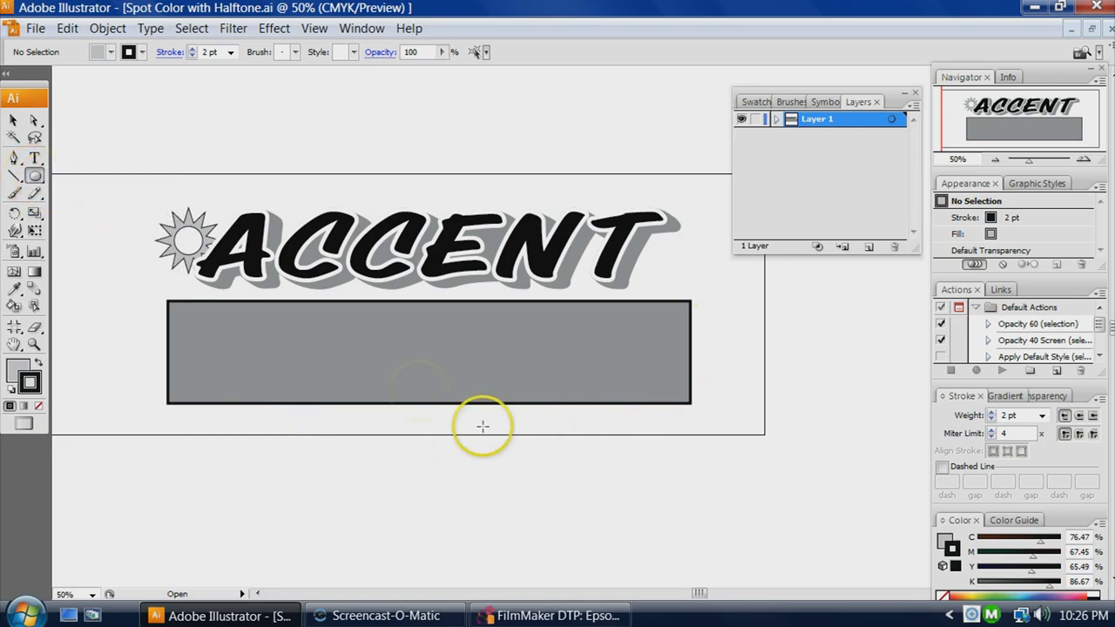
{"action": "left_click_drag", "start_coordinate": [414, 389], "coordinate": [625, 552]}
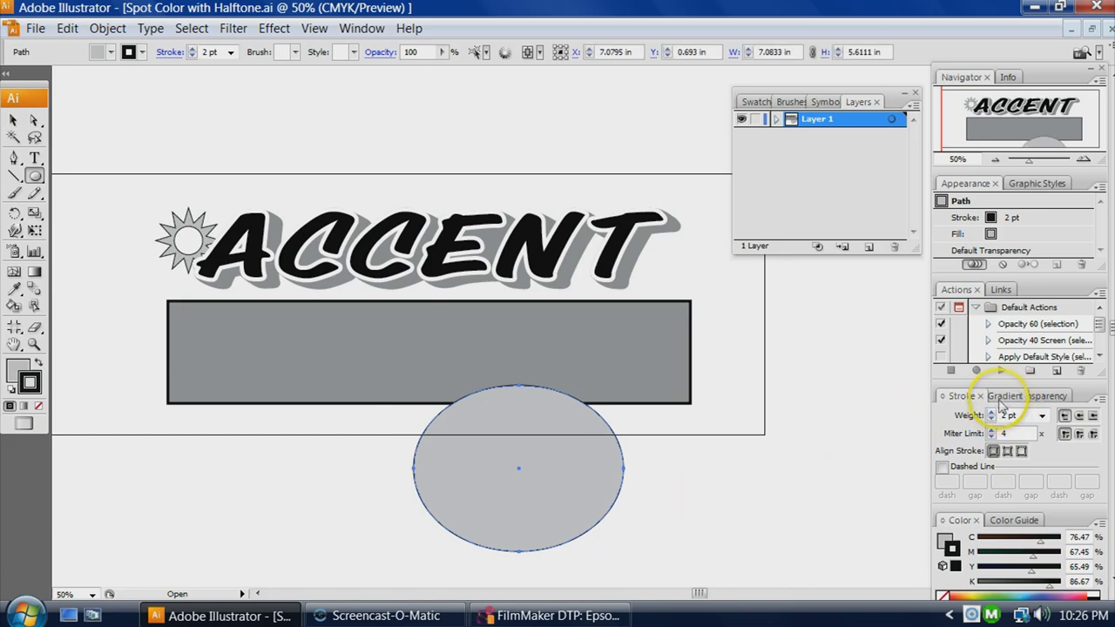
{"action": "left_click", "coordinate": [1000, 398]}
{"action": "left_click", "coordinate": [967, 467]}
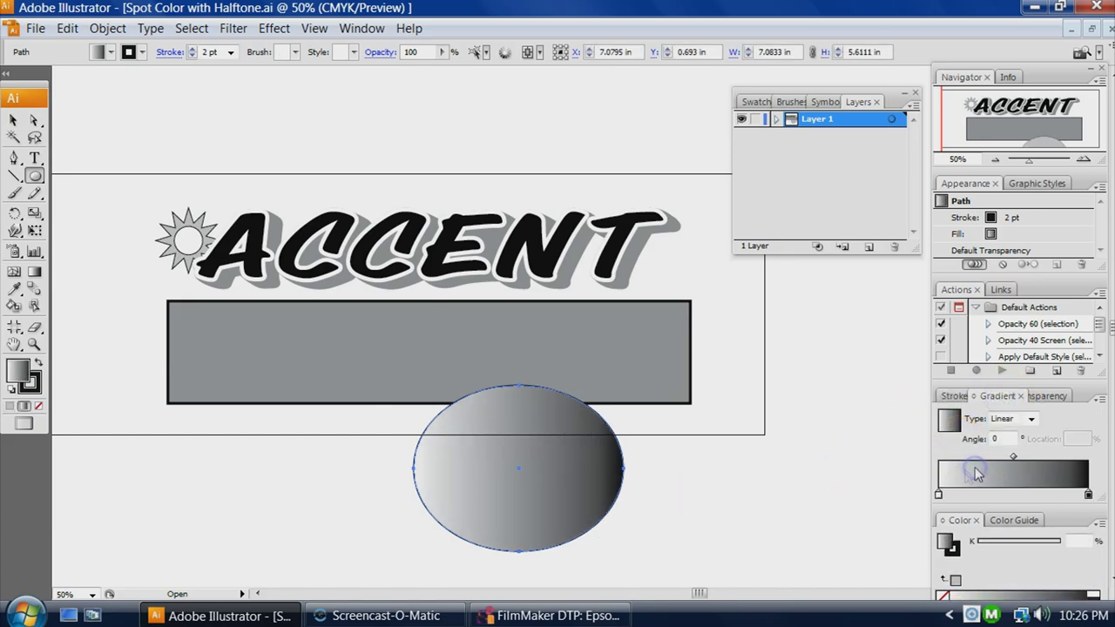
- Make the gradient radial with a centred highlight and move the sphere right to X 15.6628 in
{"action": "left_click", "coordinate": [1028, 419]}
{"action": "left_click", "coordinate": [1011, 434]}
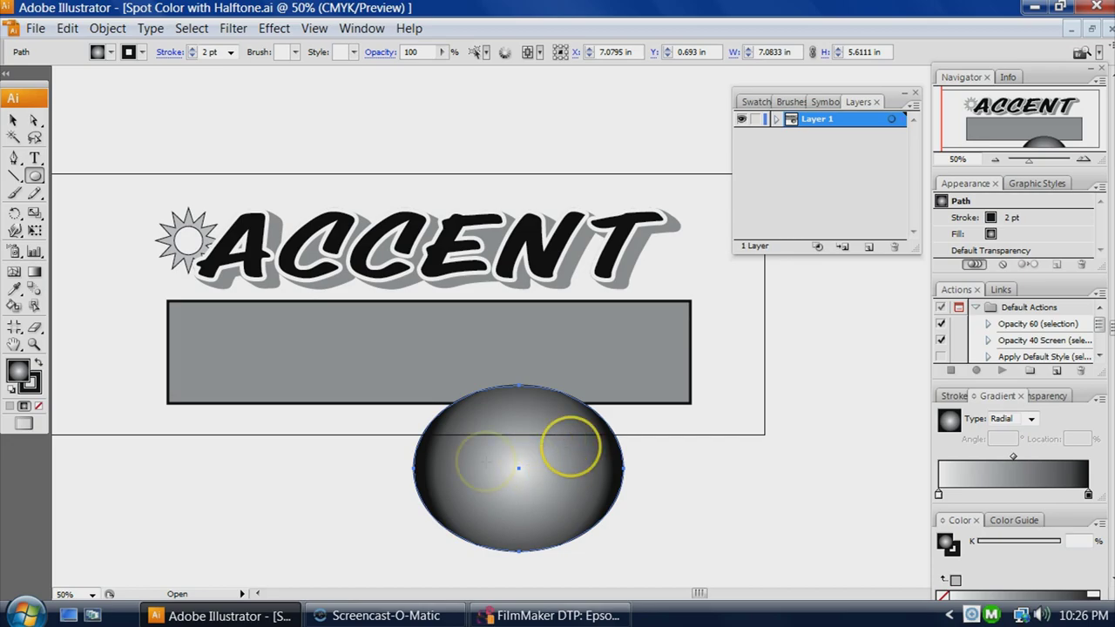
{"action": "left_click_drag", "start_coordinate": [520, 490], "coordinate": [515, 445]}
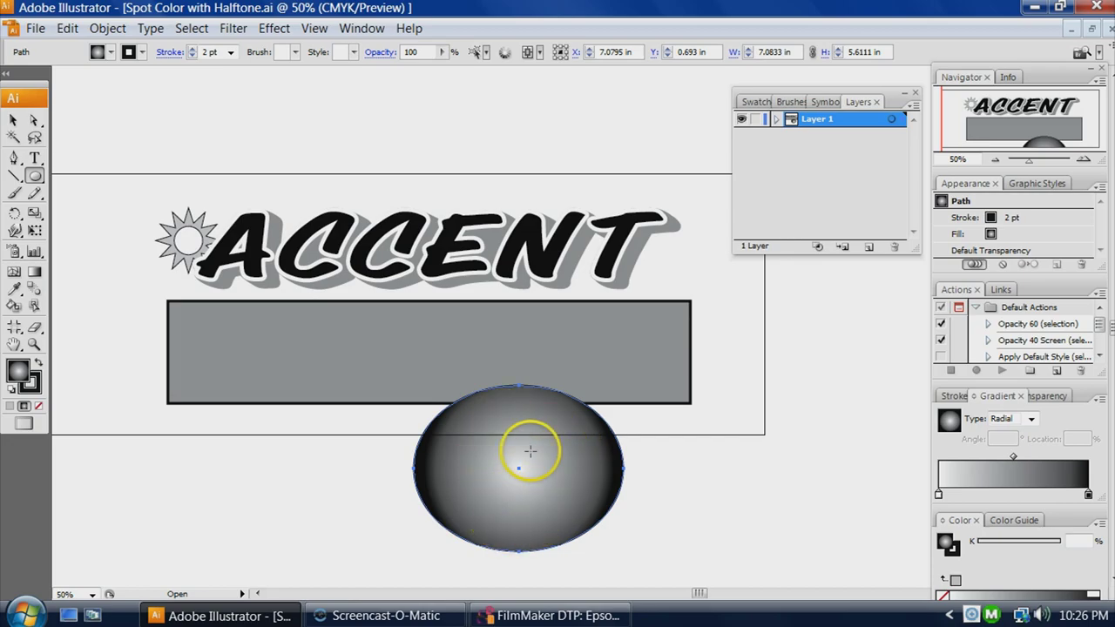
{"action": "left_click", "coordinate": [514, 462]}
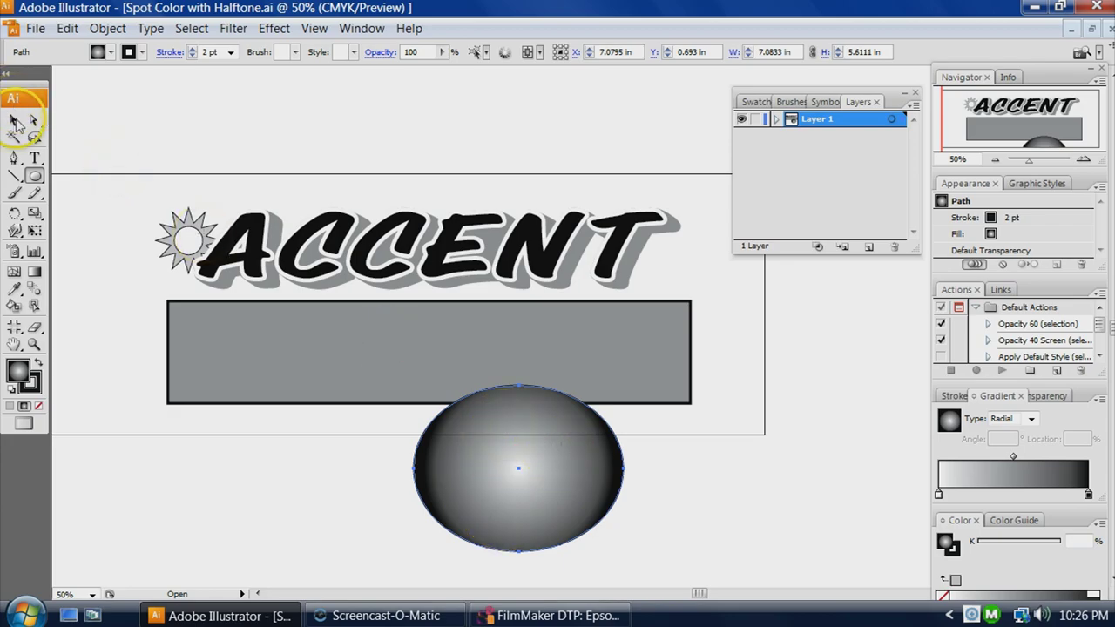
{"action": "left_click_drag", "start_coordinate": [542, 462], "coordinate": [799, 466]}
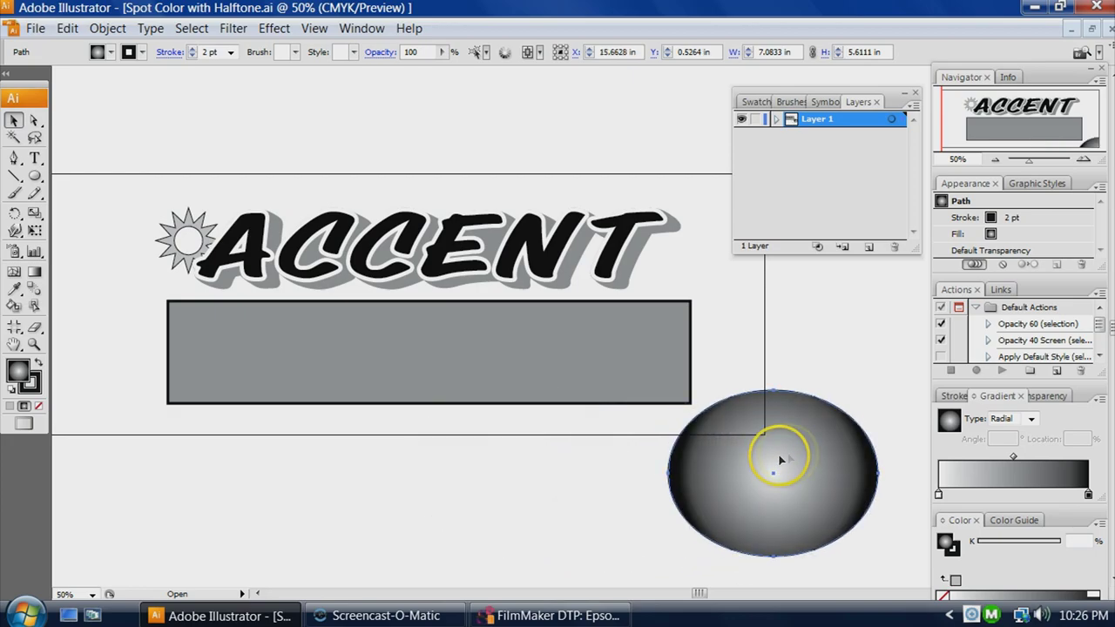